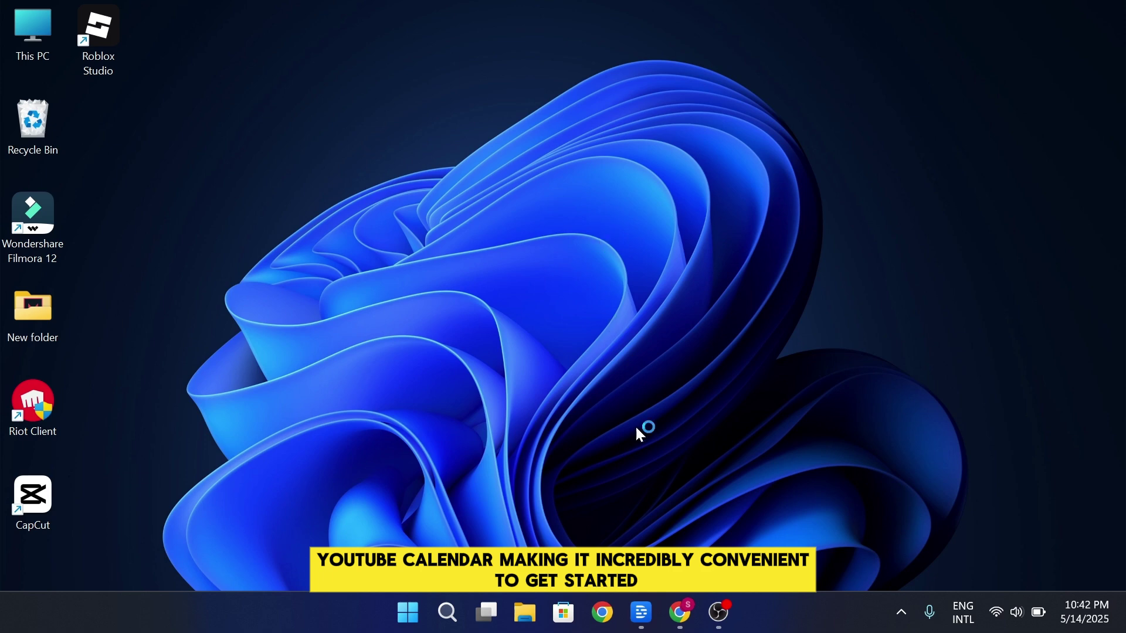
Bring Chrome to the front and start a new Blank site from the Google Sites gallery
left_click(681, 611)
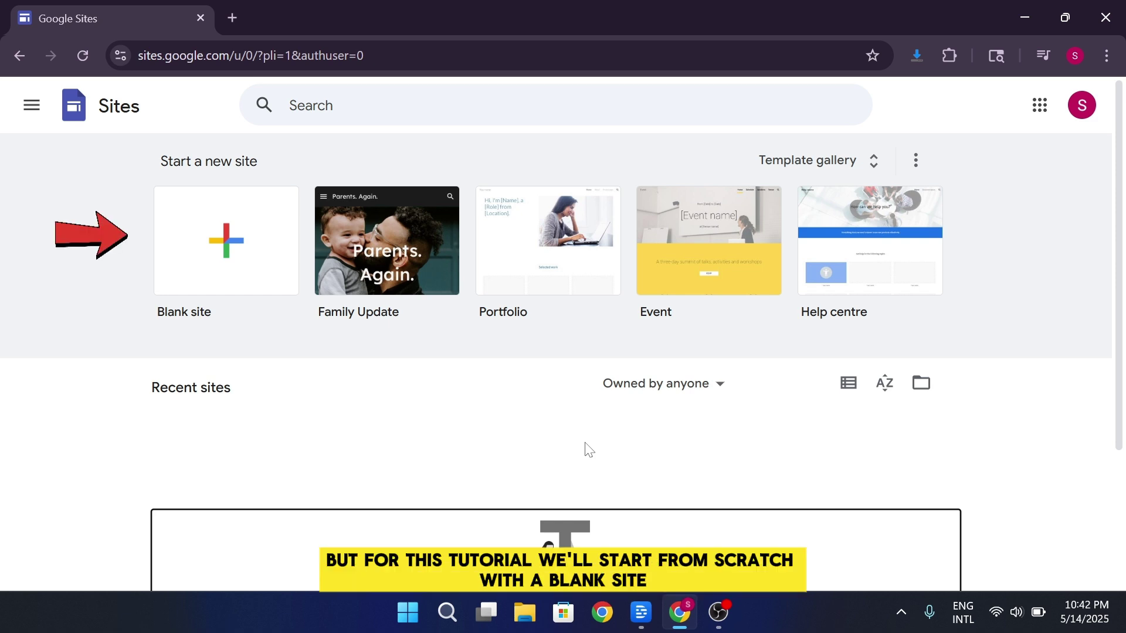
left_click(210, 262)
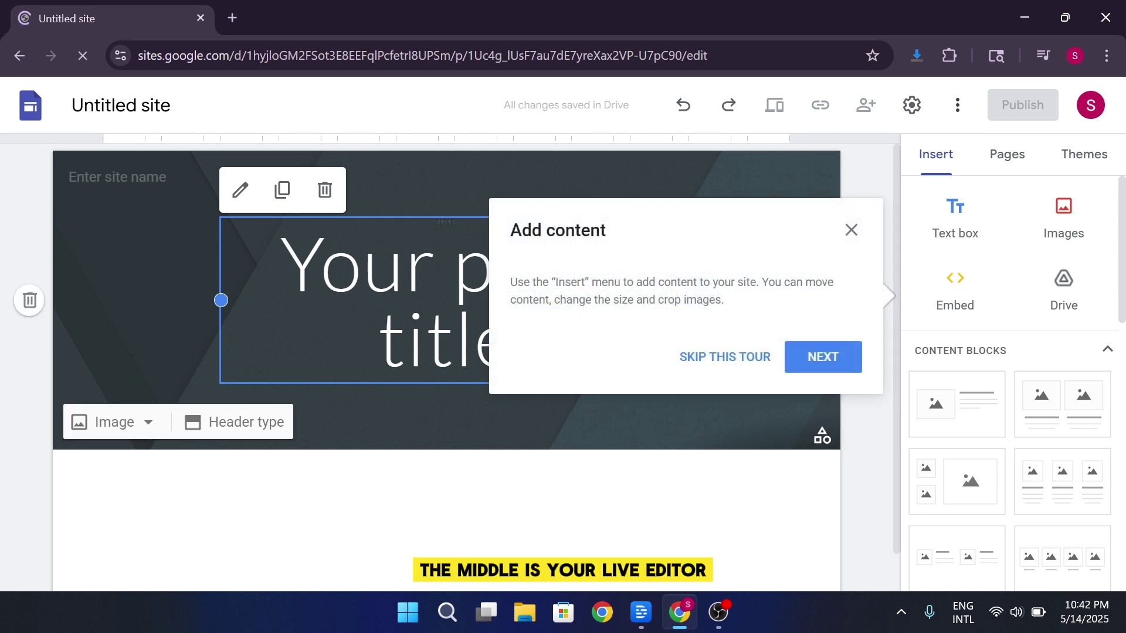
Skip the tour and rename the site from Untitled site to 'APP TUTOR'
left_click(751, 355)
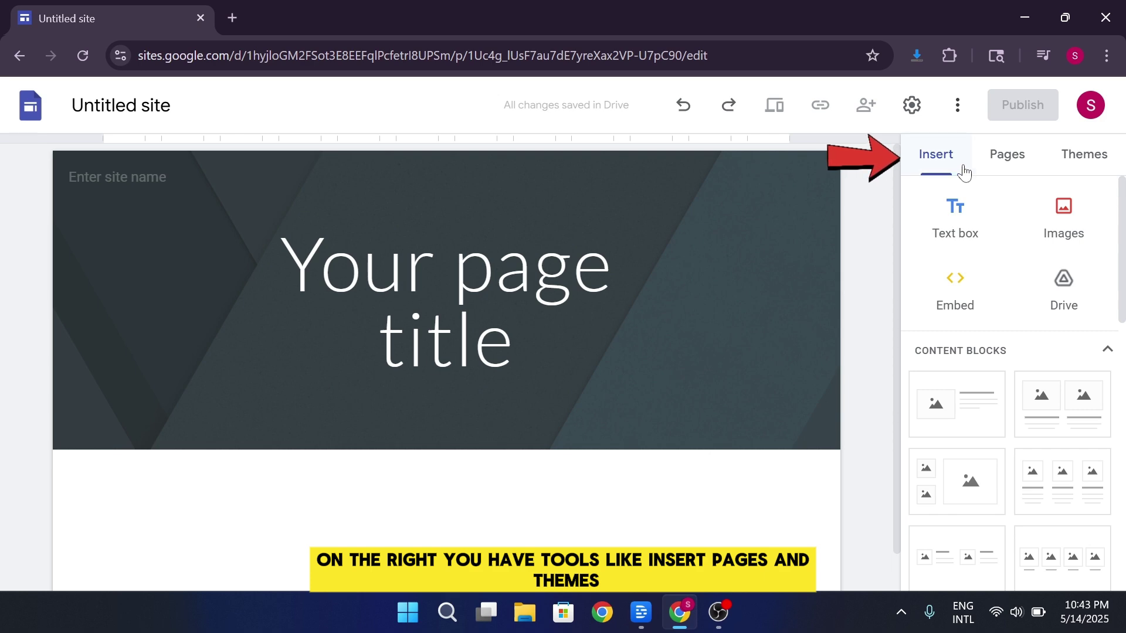
left_click(1005, 166)
left_click(1100, 166)
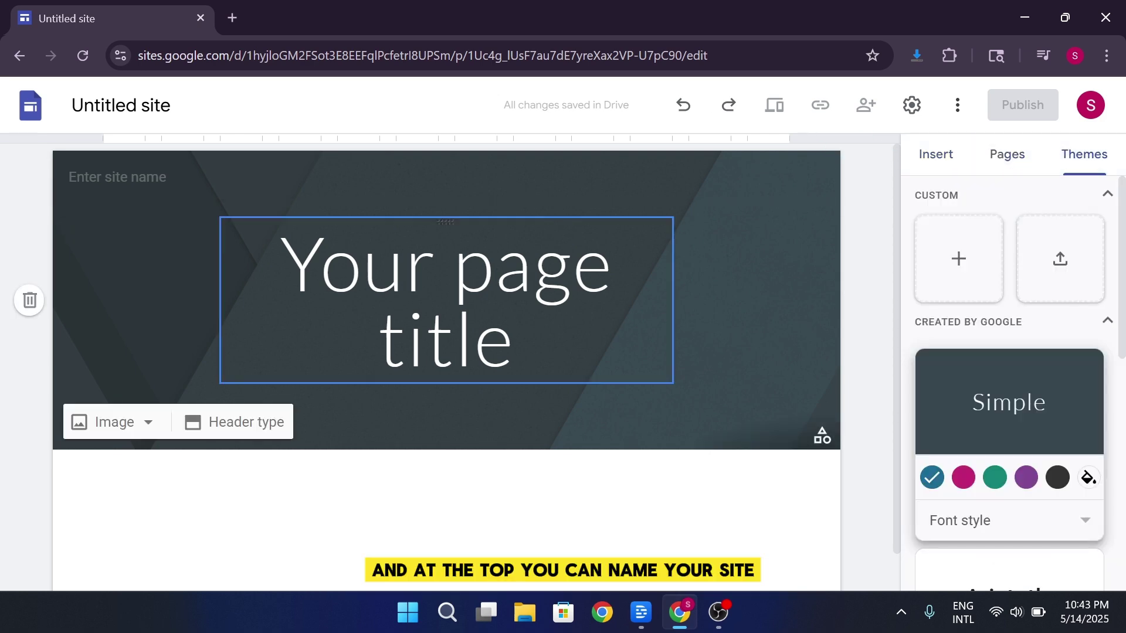
left_click(121, 105)
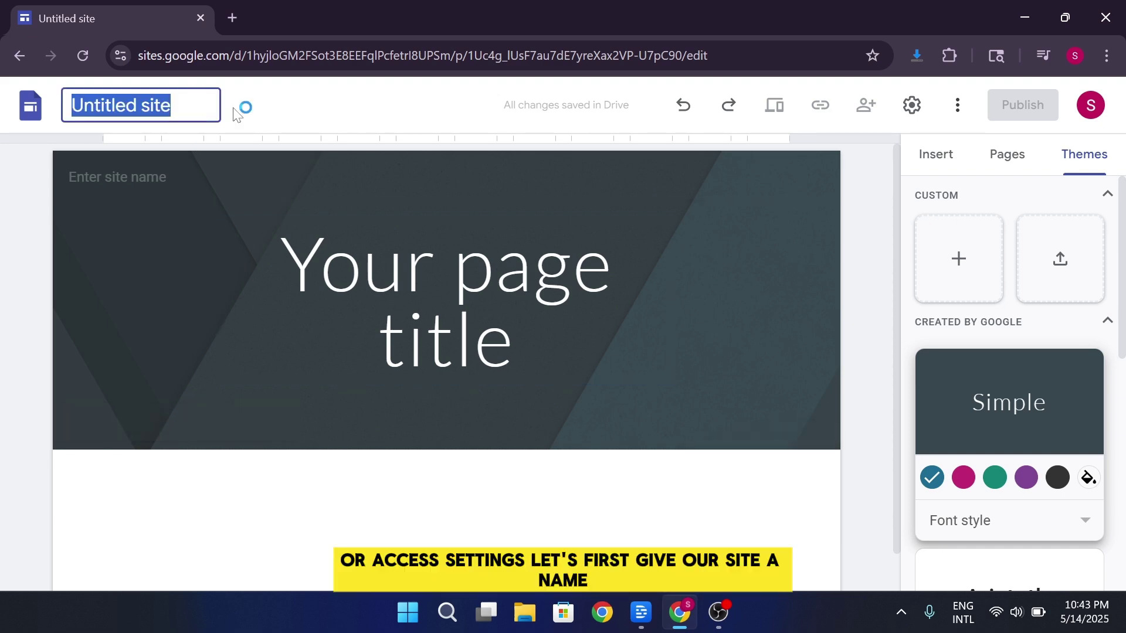
type("APP")
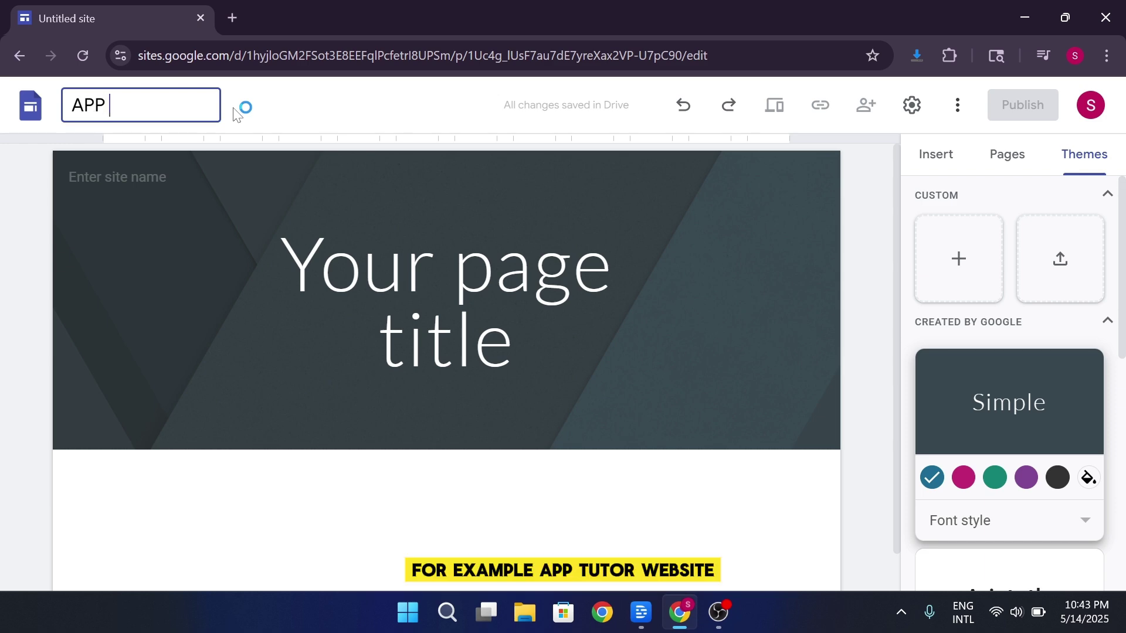
type(" TUTOR")
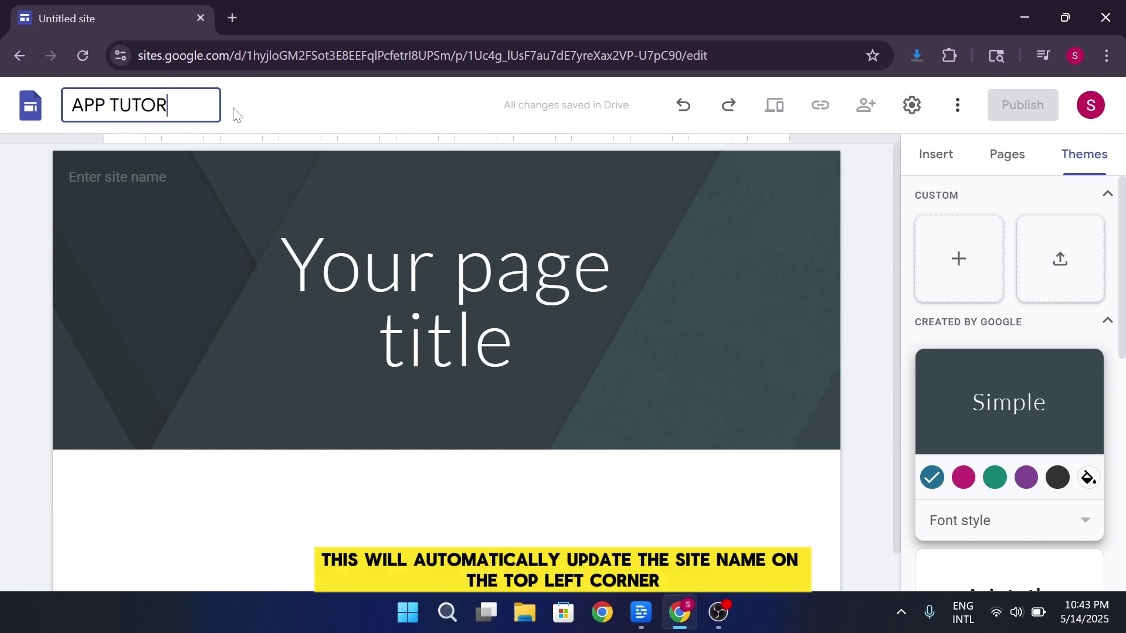
key("Return")
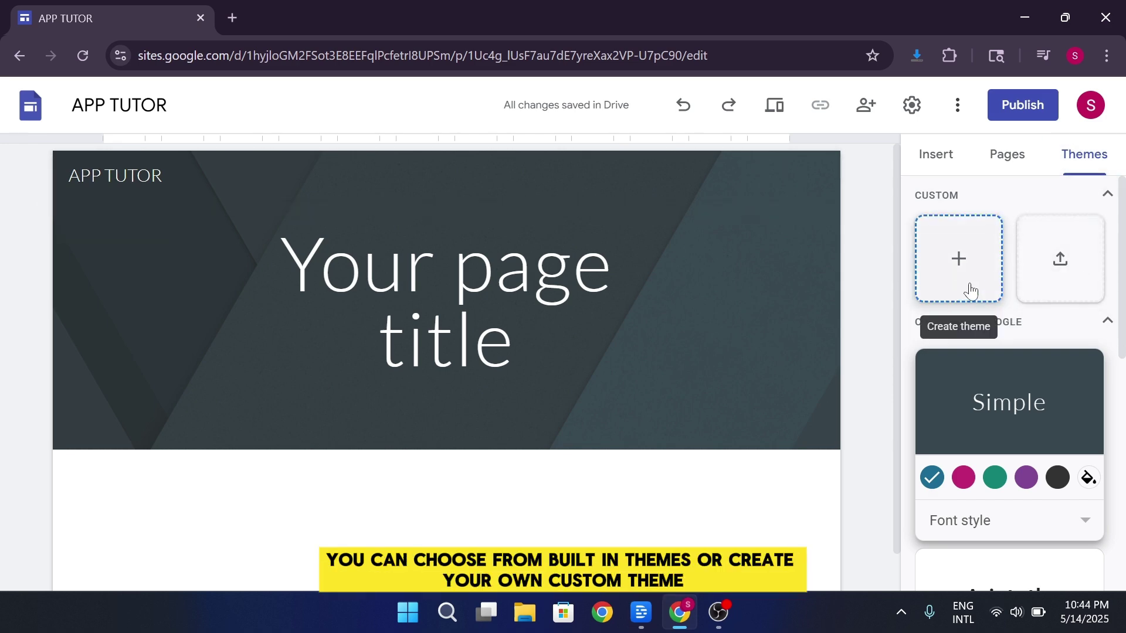
Choose the magenta Simple theme and begin a custom theme named AppTutor
scroll(1032, 372, "down", 2)
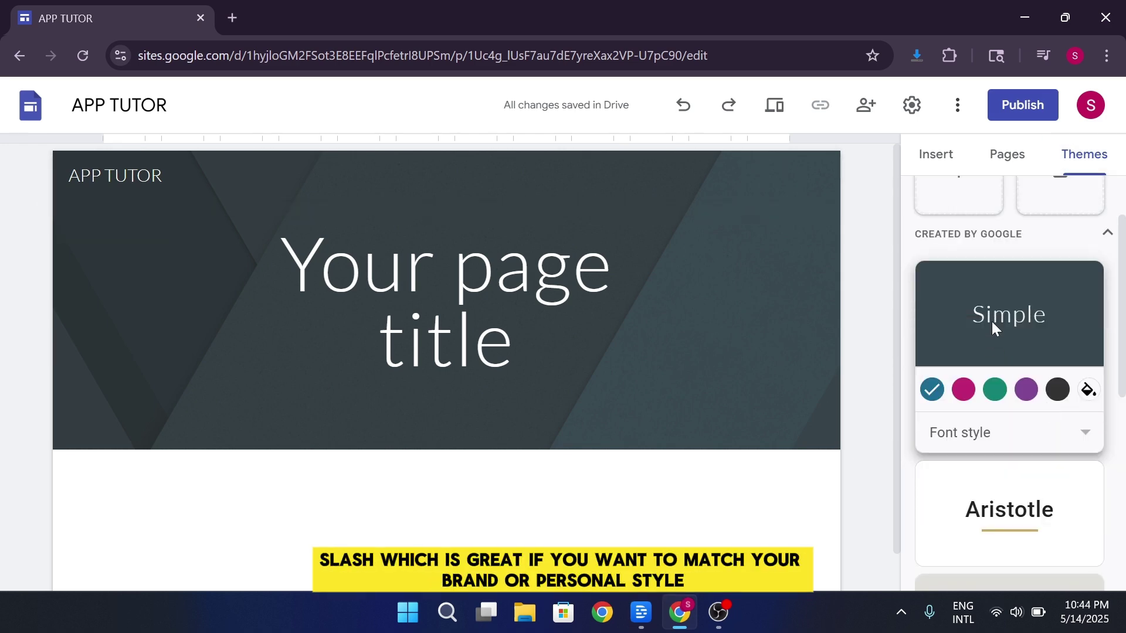
left_click(964, 390)
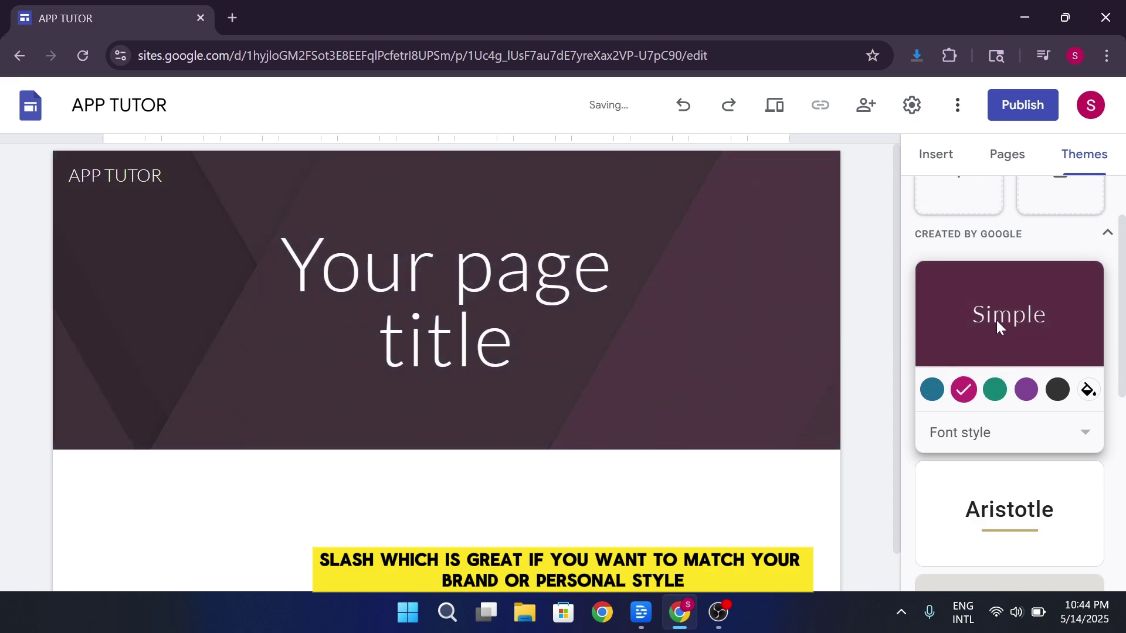
scroll(996, 318, "up", 2)
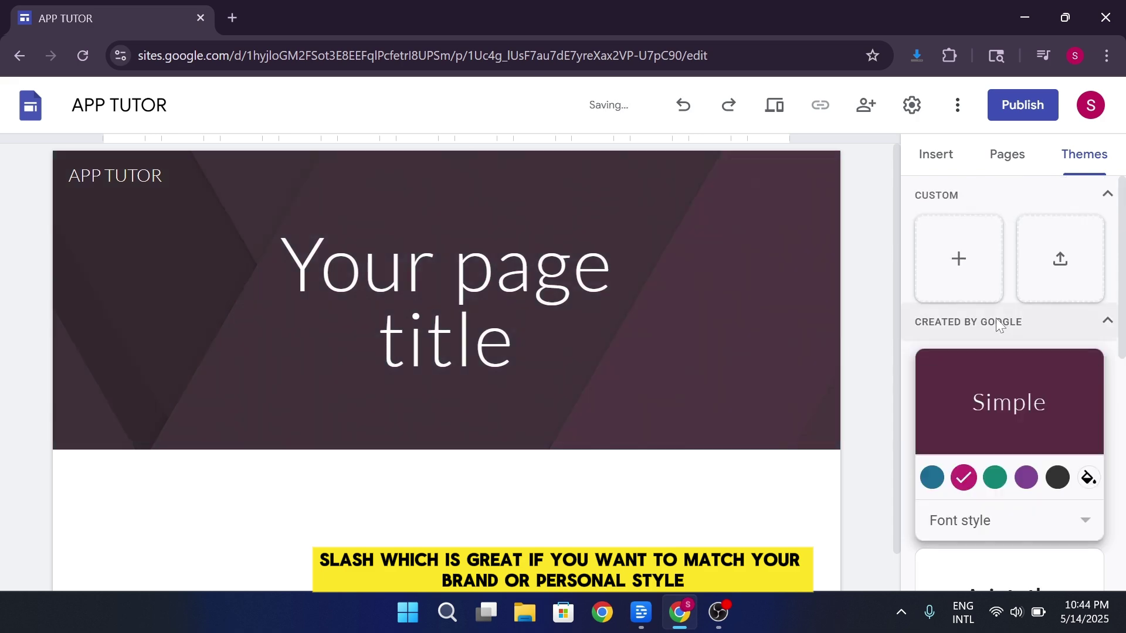
left_click(972, 283)
type("AppTutor")
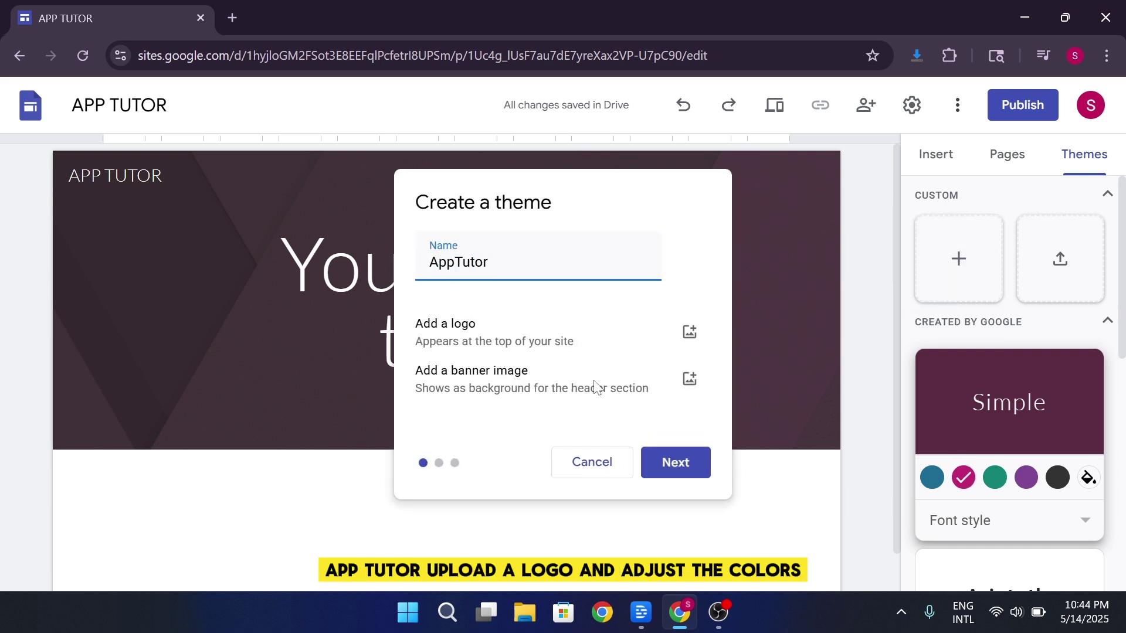
left_click(674, 462)
left_click(692, 463)
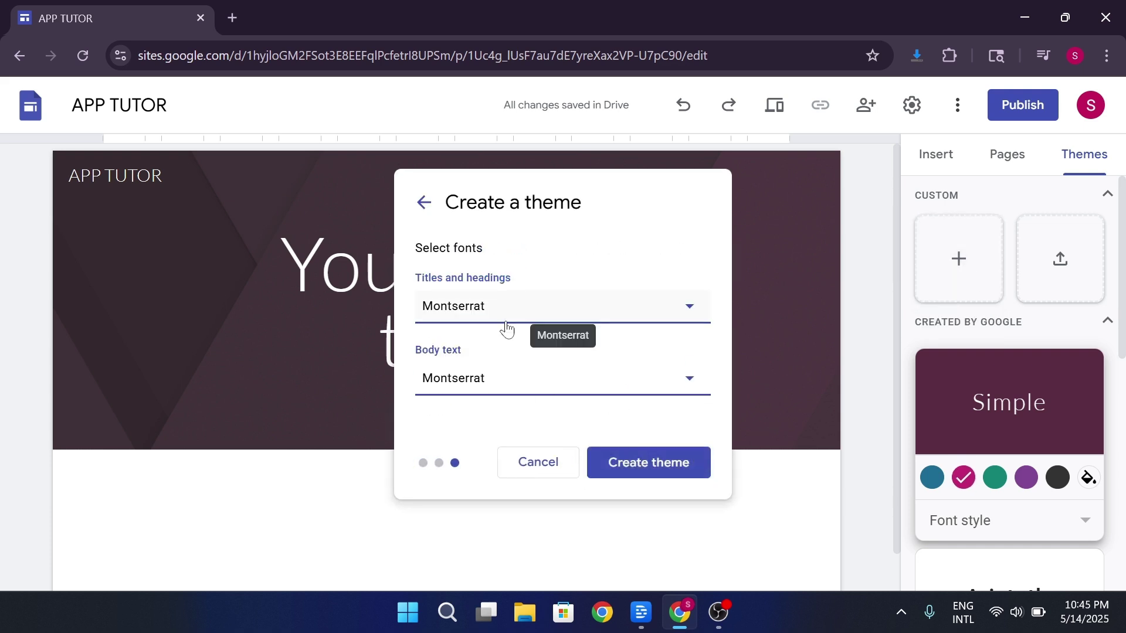
Set the AppTutor theme's titles and headings font to Georgia and create the theme
left_click(543, 314)
scroll(557, 350, "down", 3)
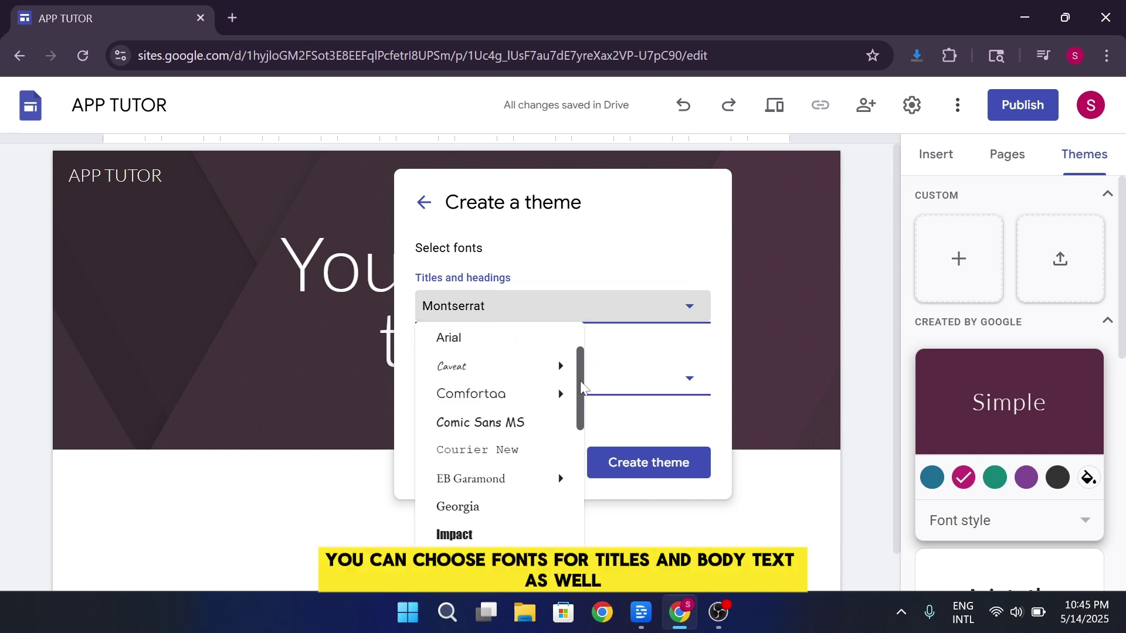
scroll(533, 407, "down", 4)
mouse_move(521, 436)
left_click(604, 344)
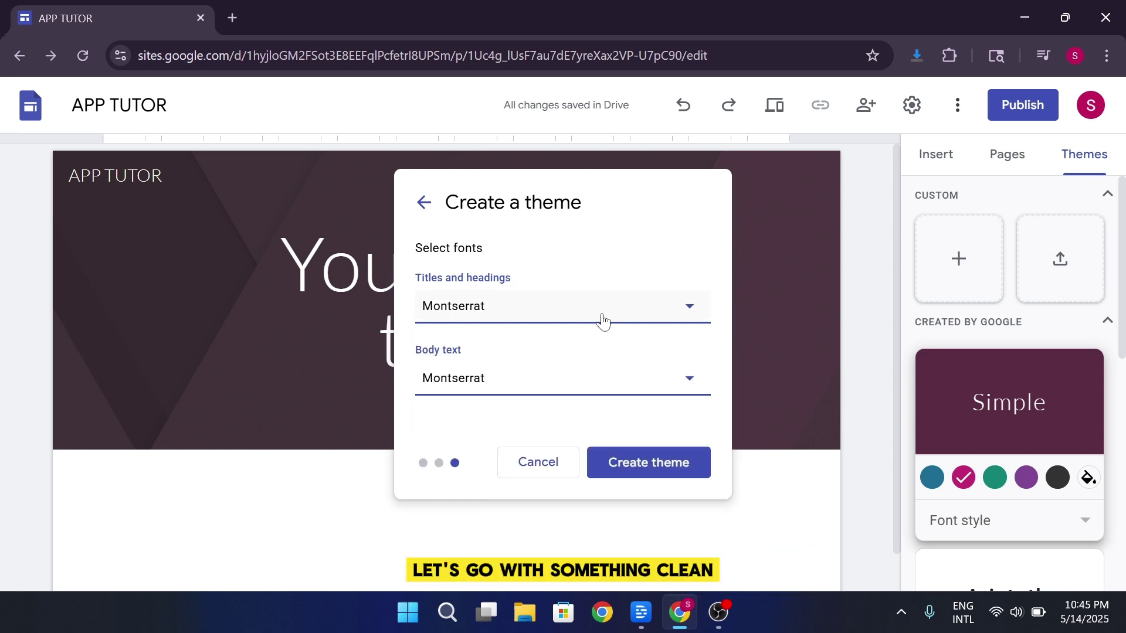
left_click(598, 307)
scroll(528, 446, "down", 2)
left_click(502, 537)
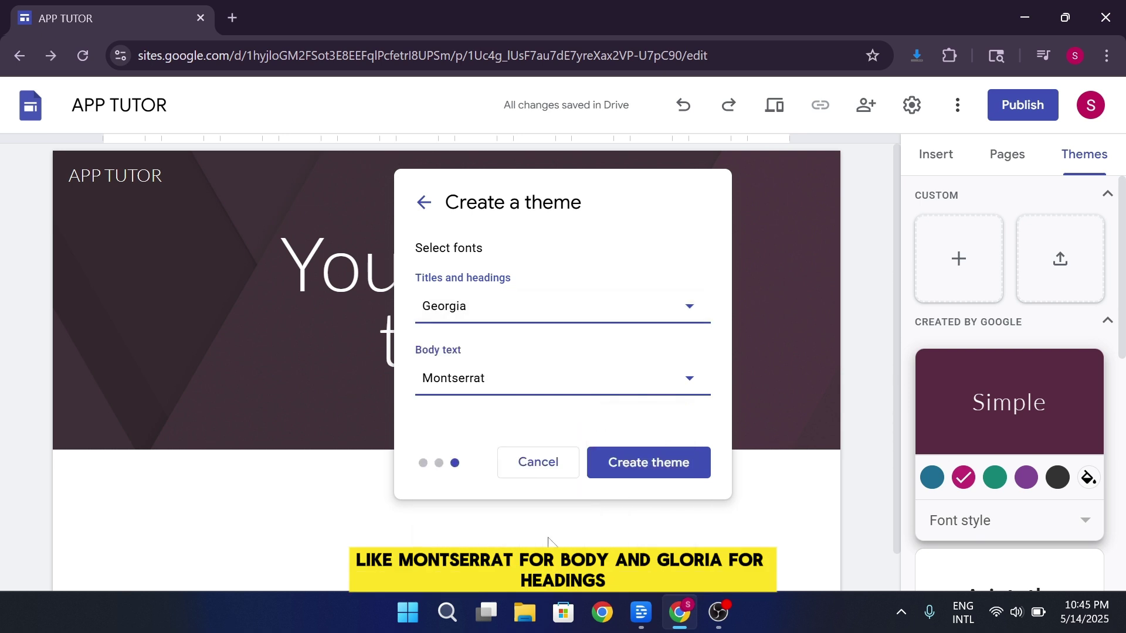
left_click(651, 464)
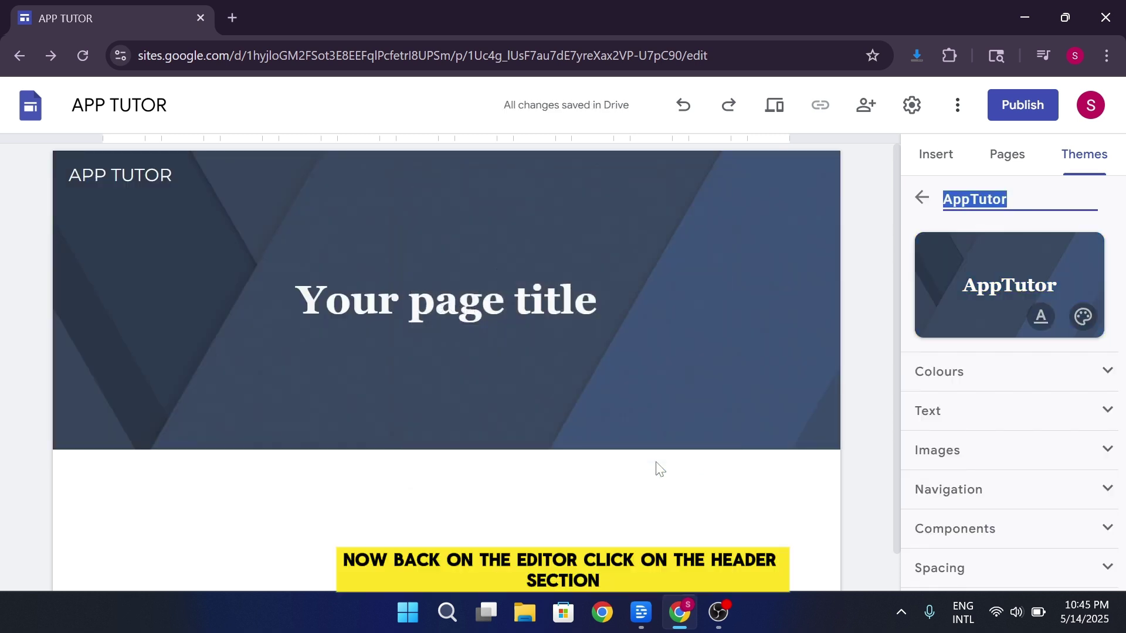
Switch the page header type to Title only
left_click(639, 447)
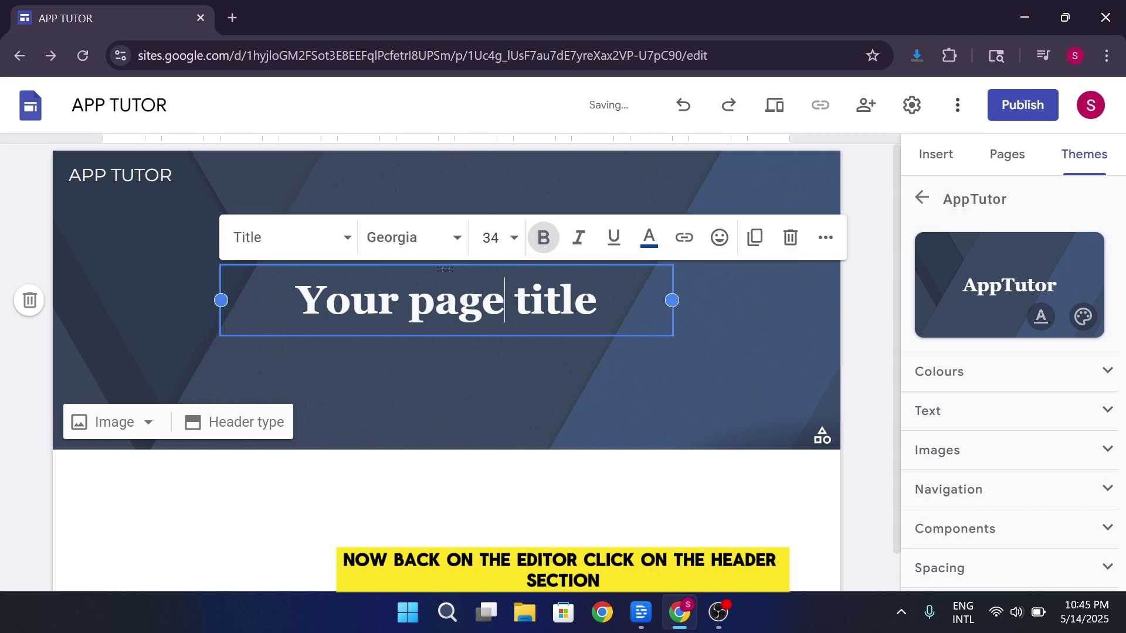
left_click(236, 431)
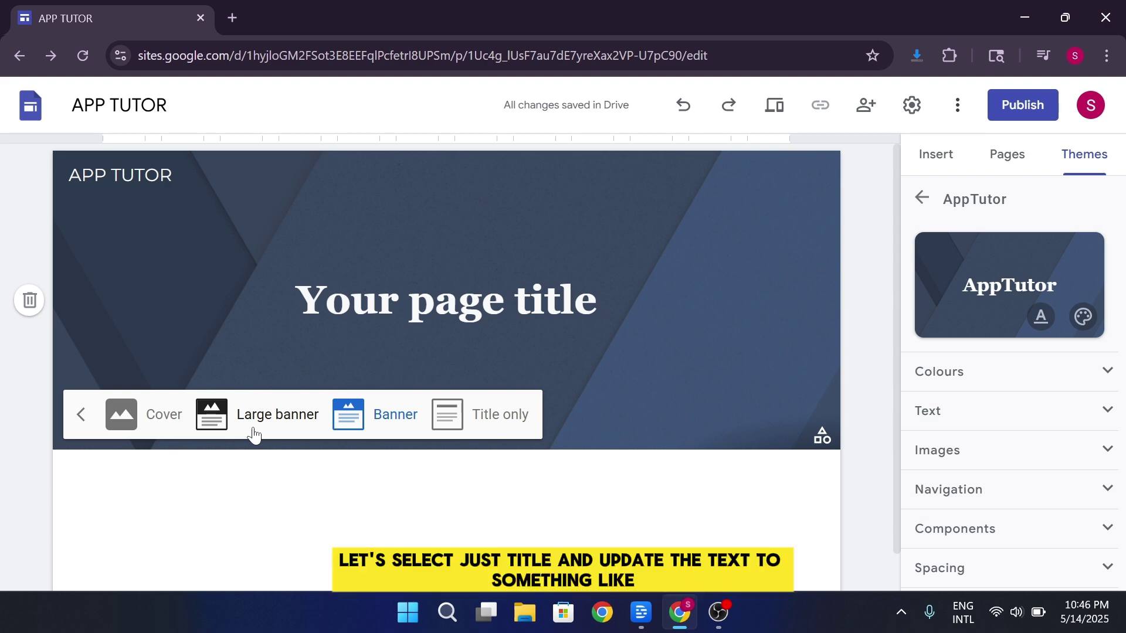
left_click(499, 415)
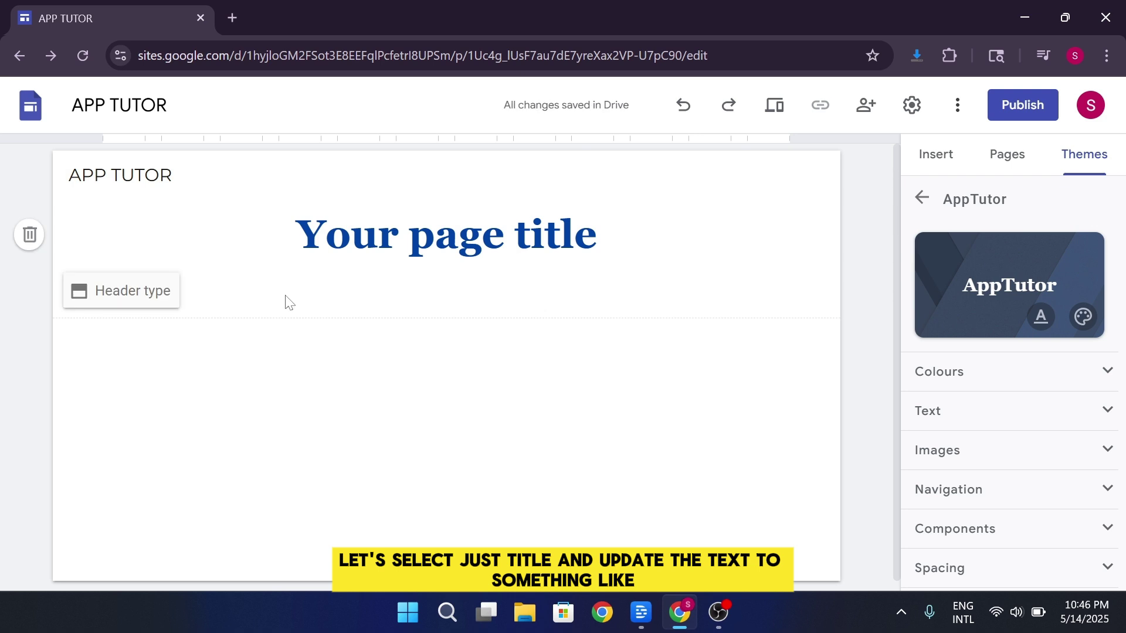
Change the page title to 'Welcome To App Tutor' and widen its box to one line
left_click(445, 235)
triple_click(445, 235)
type("Wel")
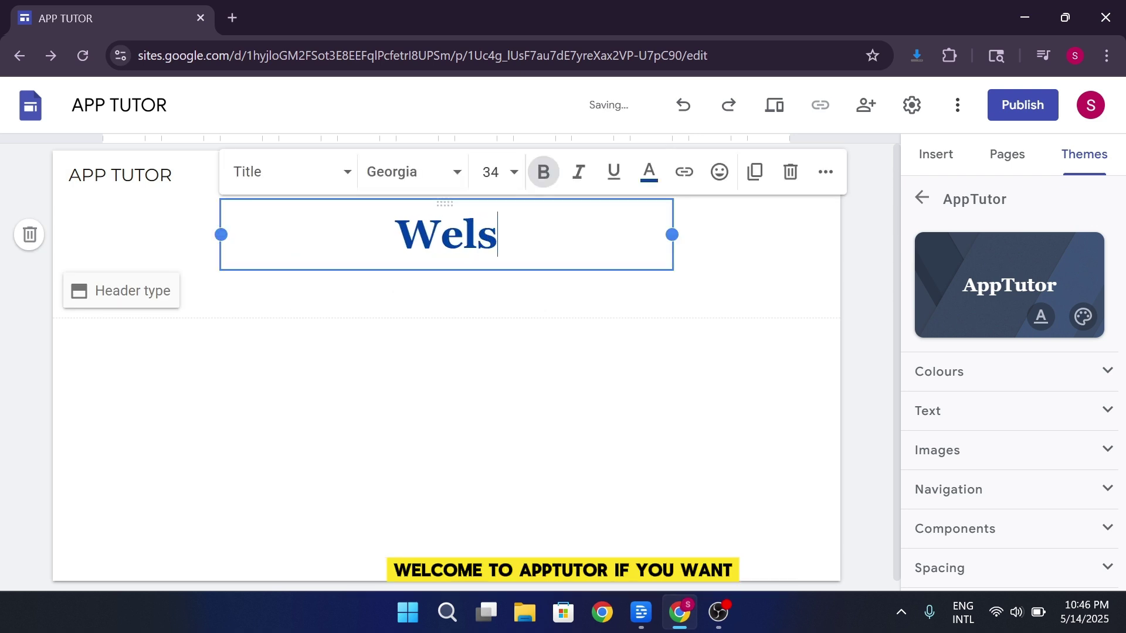
type("come To App Tutor")
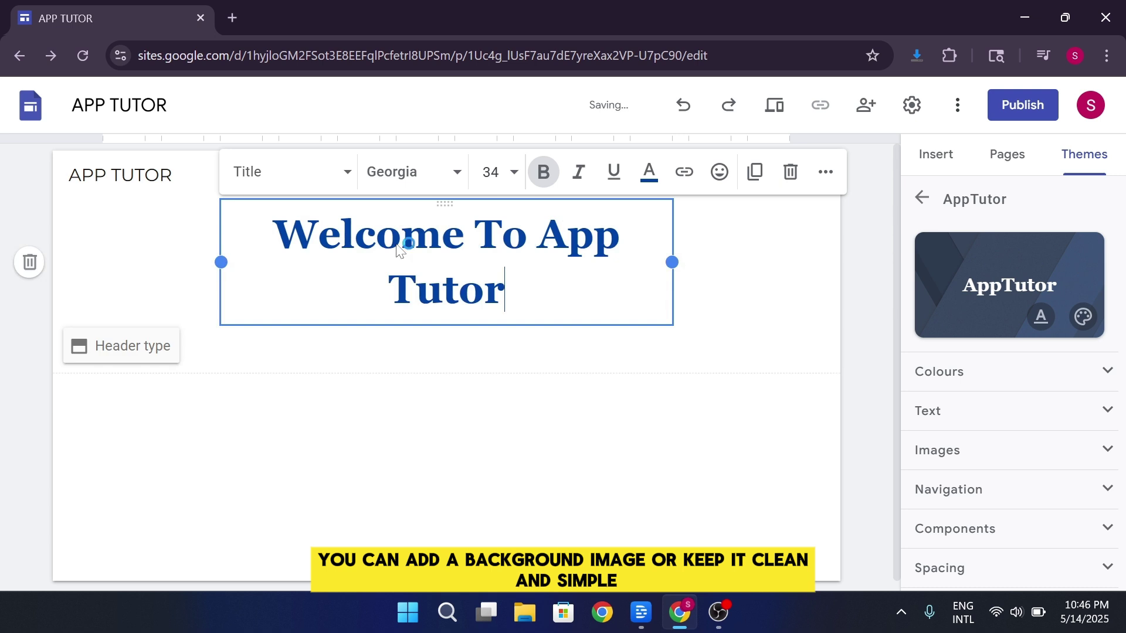
left_click_drag(672, 262, 731, 276)
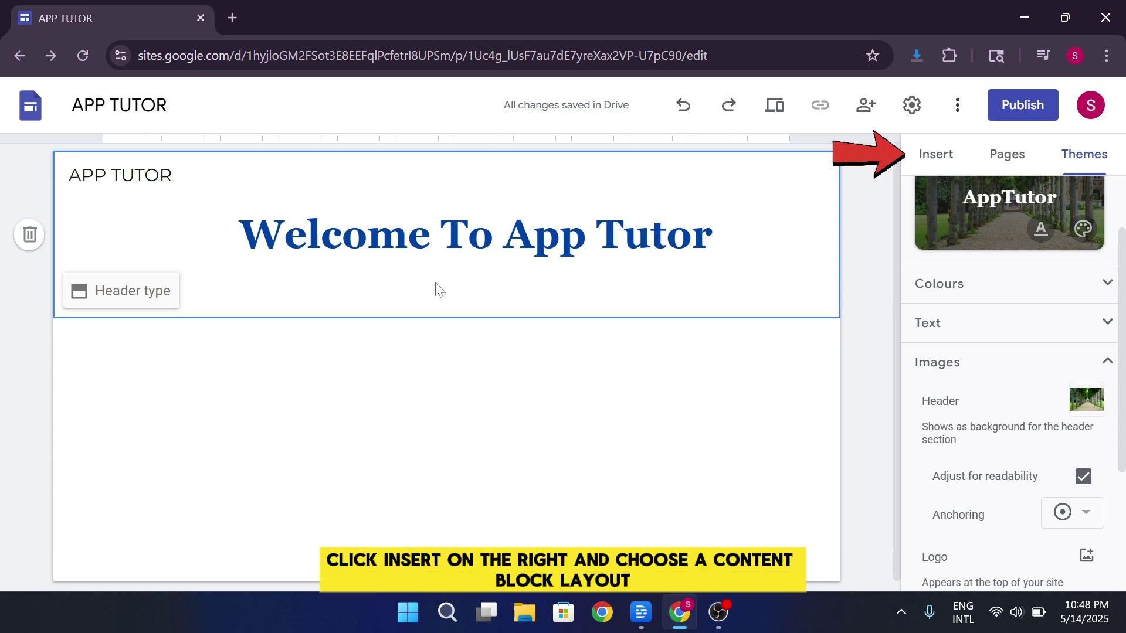
Add an image-and-text content block below the header
left_click(953, 154)
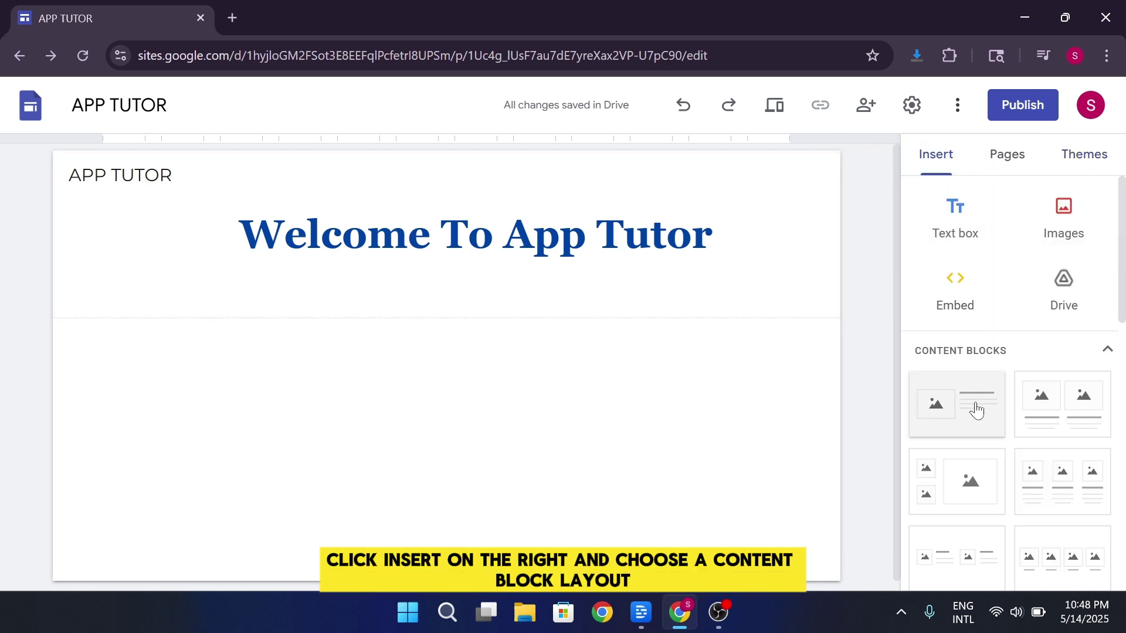
left_click(998, 409)
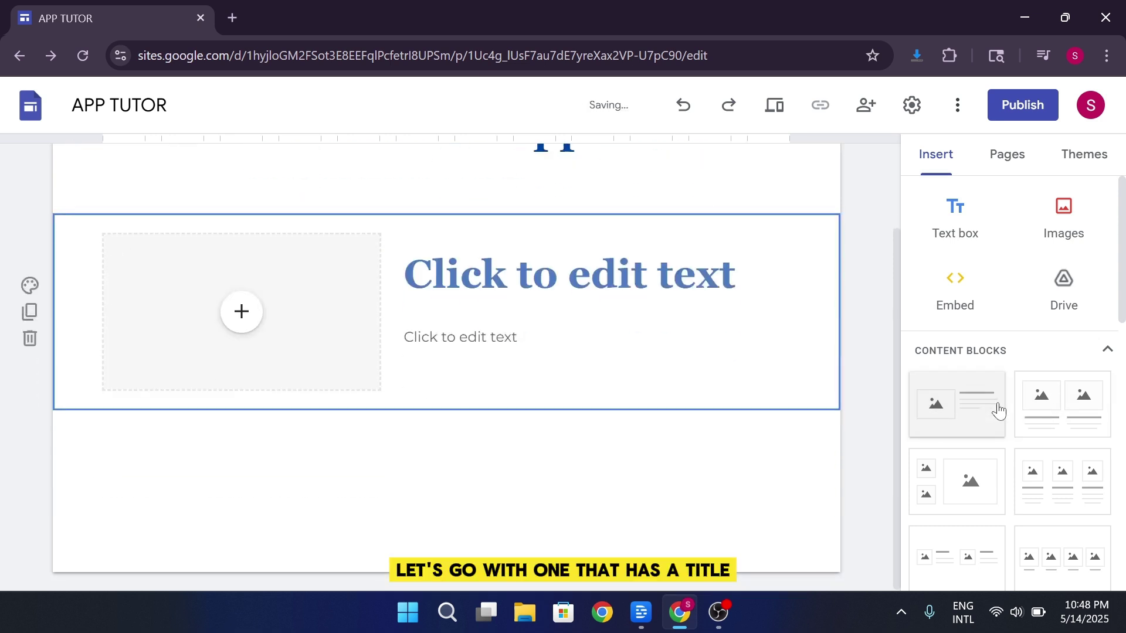
scroll(557, 319, "up", 2)
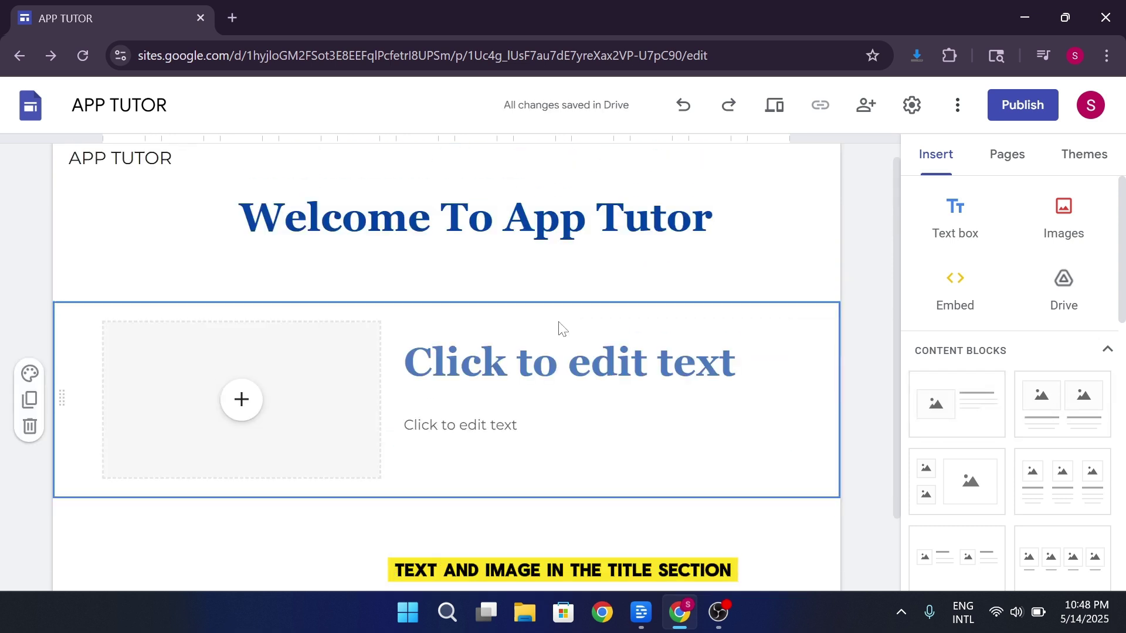
Title the block 'About ME!' and paste the introductory paragraph beneath it
left_click(404, 360)
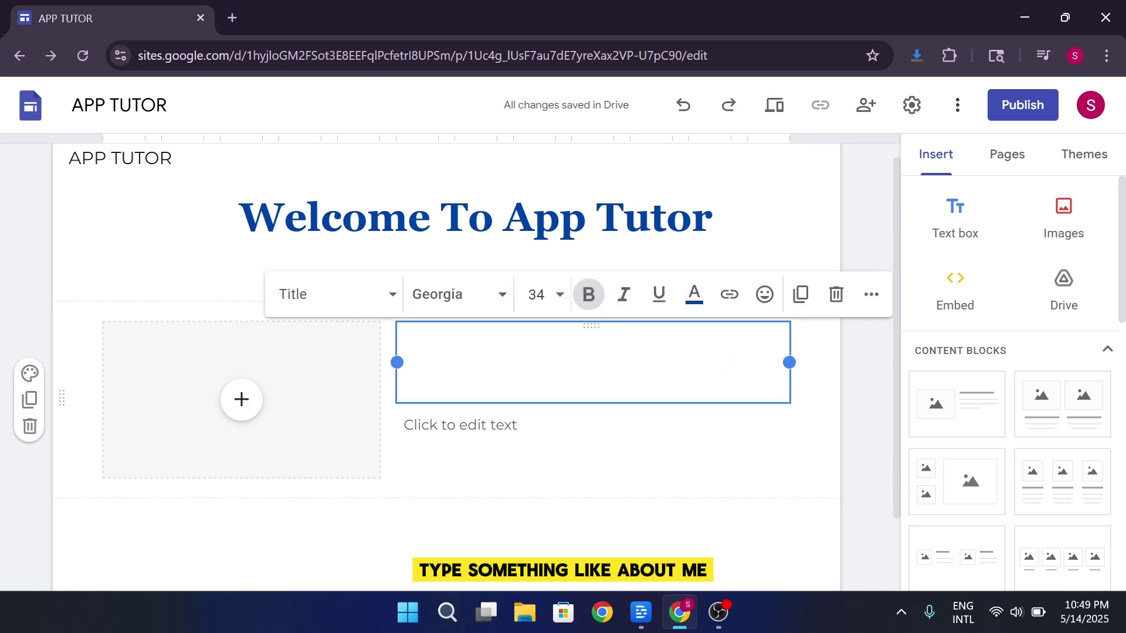
type("About ME")
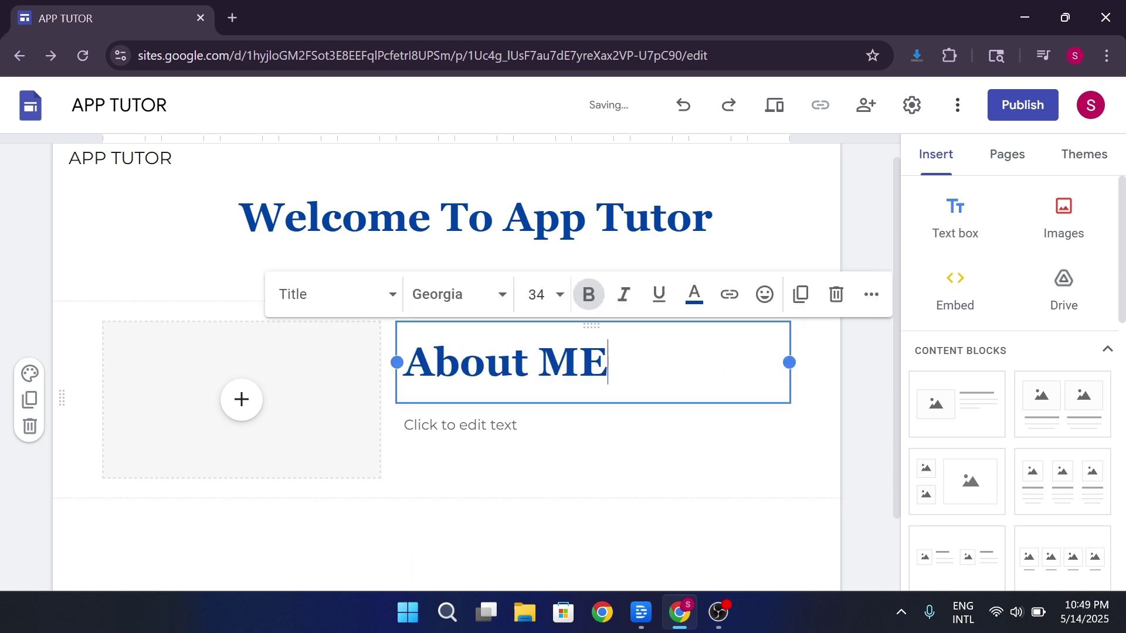
type("!")
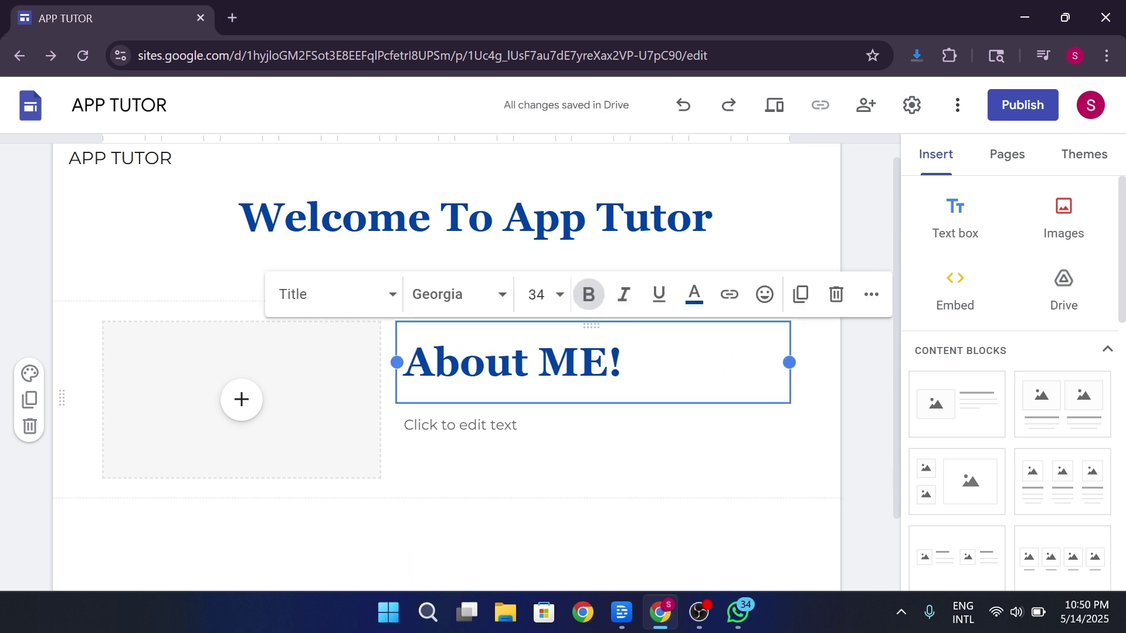
left_click(446, 425)
type("Hi, I’m John. I help people build awesome websites using free tools like Google Sites. This is my personal portfolio site. Thanks for visiting")
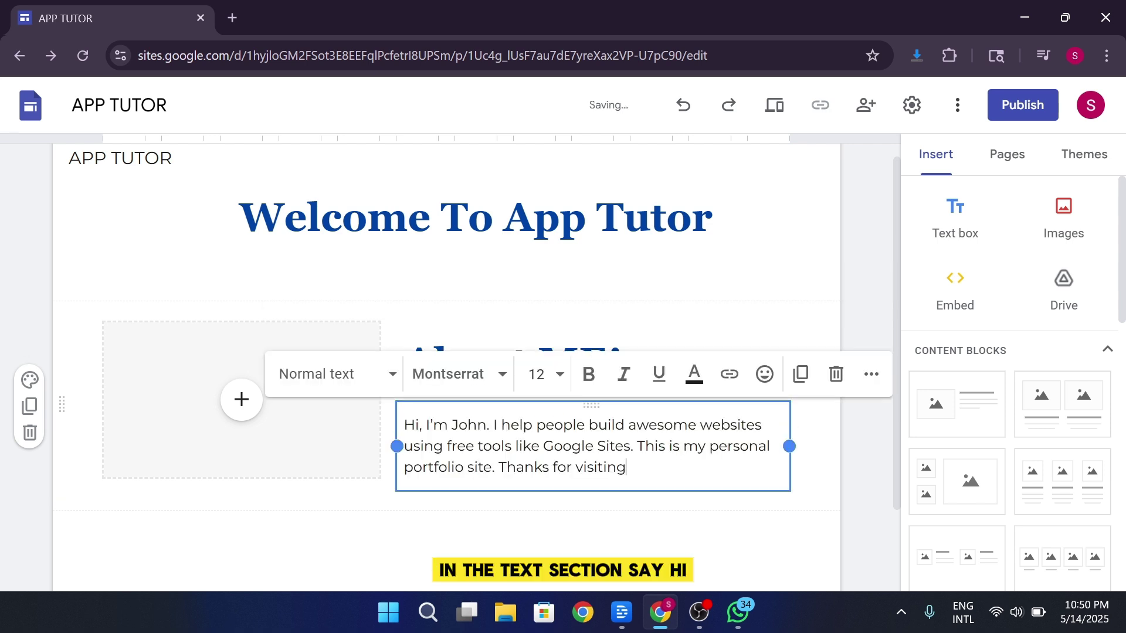
left_click_drag(790, 447, 811, 451)
left_click(785, 537)
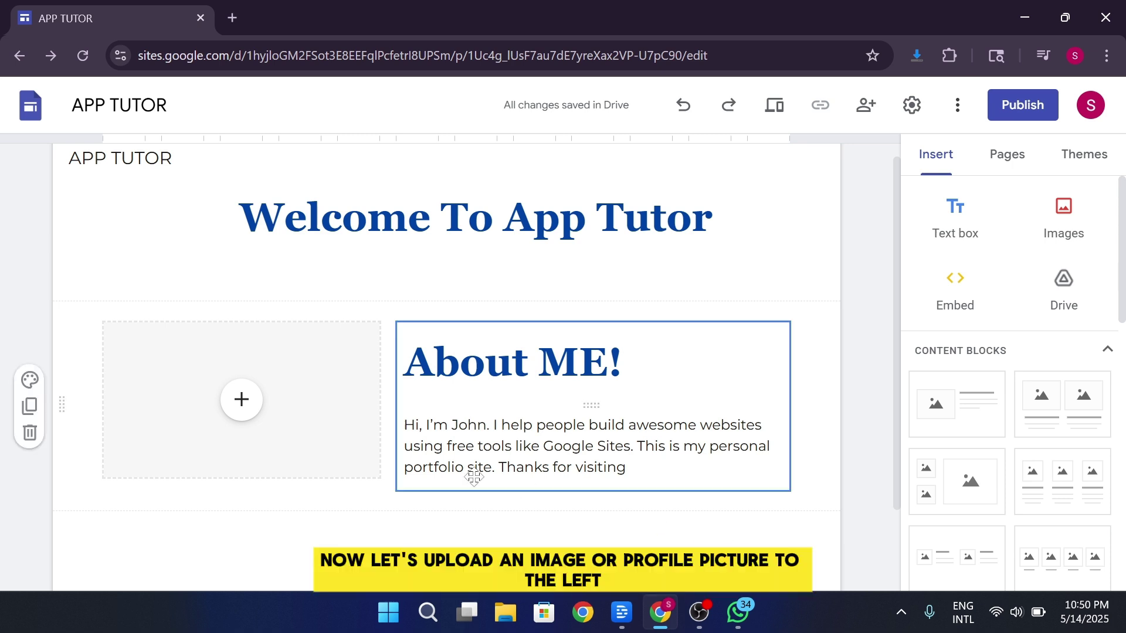
Fill the empty image area with the photo of a person on a sunlit road
left_click(263, 414)
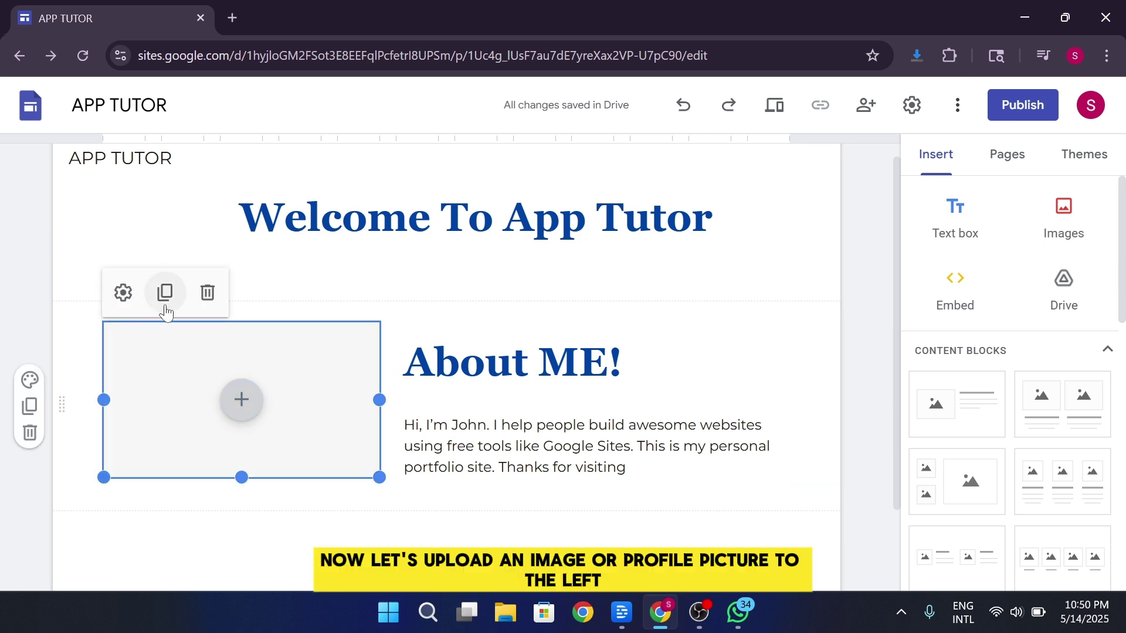
left_click(242, 400)
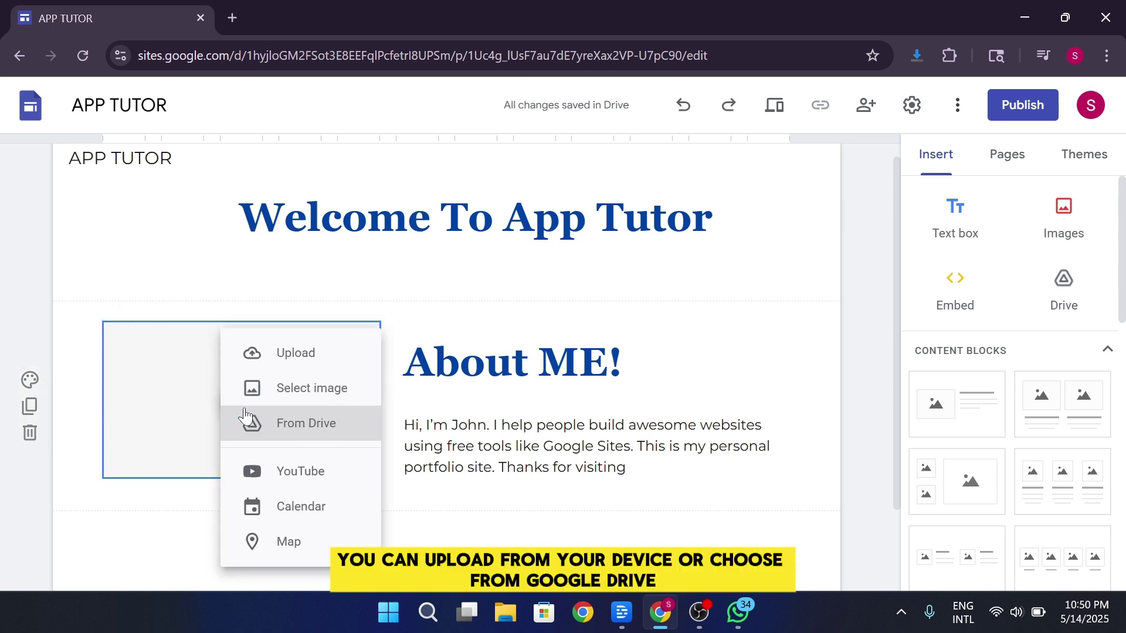
left_click(244, 410)
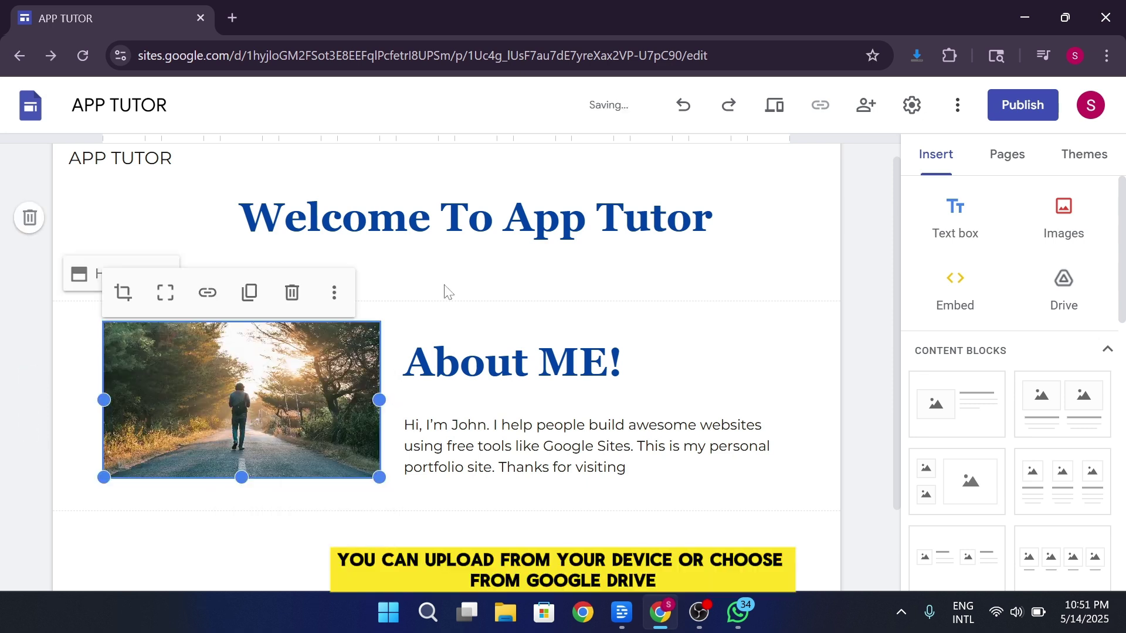
left_click(434, 269)
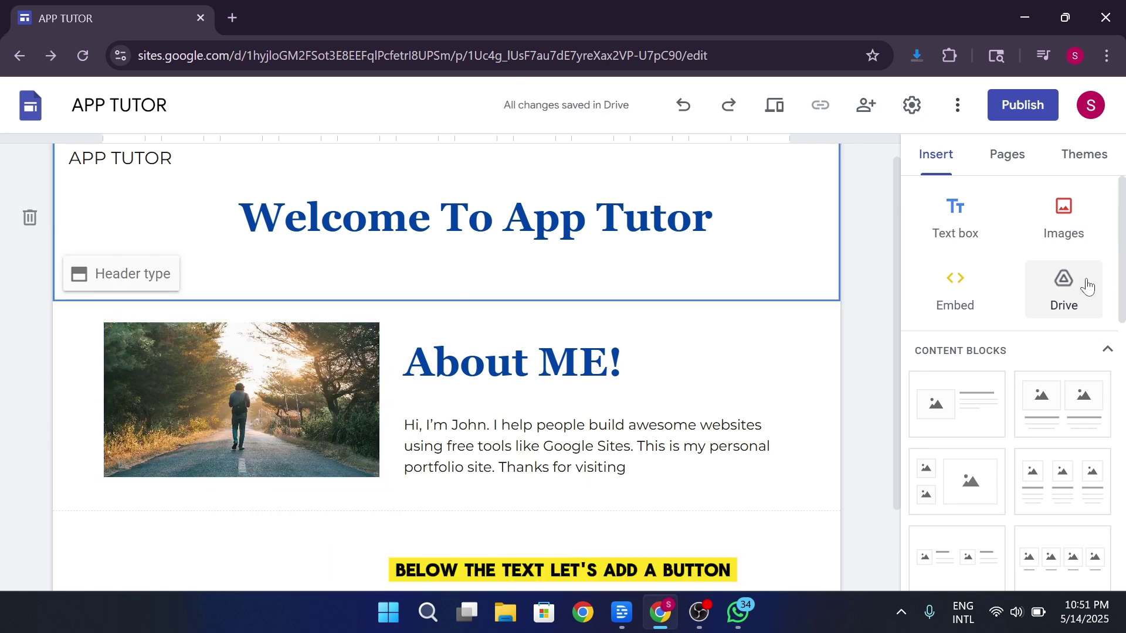
scroll(1013, 414, "down", 5)
scroll(1014, 413, "down", 2)
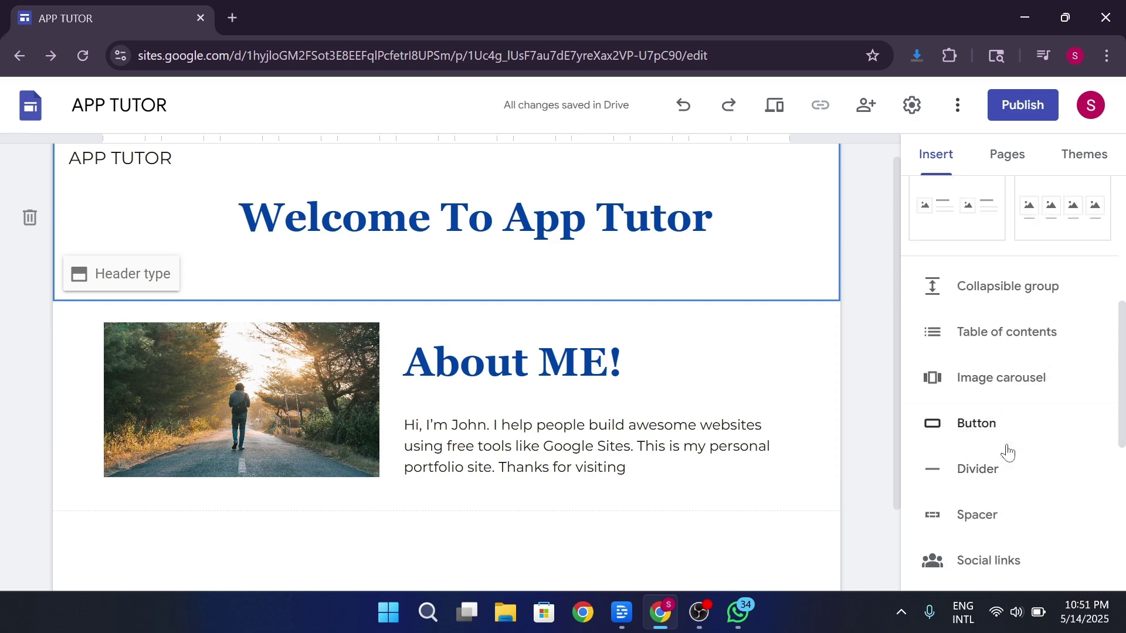
Begin a button named 'Find Out MOre', then cancel without adding it
left_click(1007, 441)
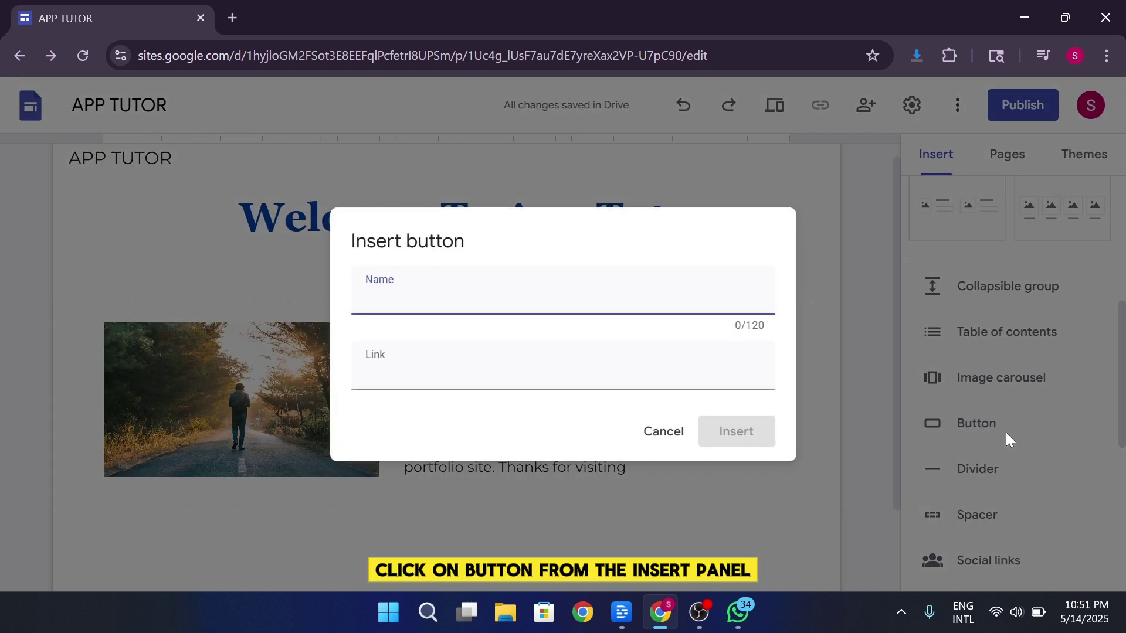
type("Find Out MOre")
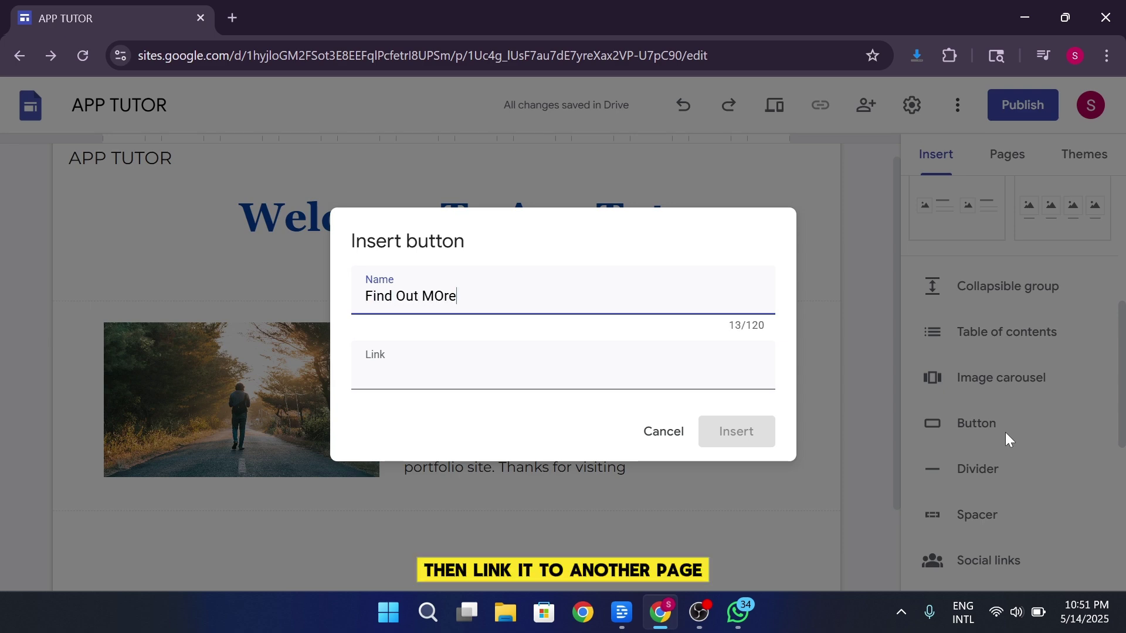
key("Tab")
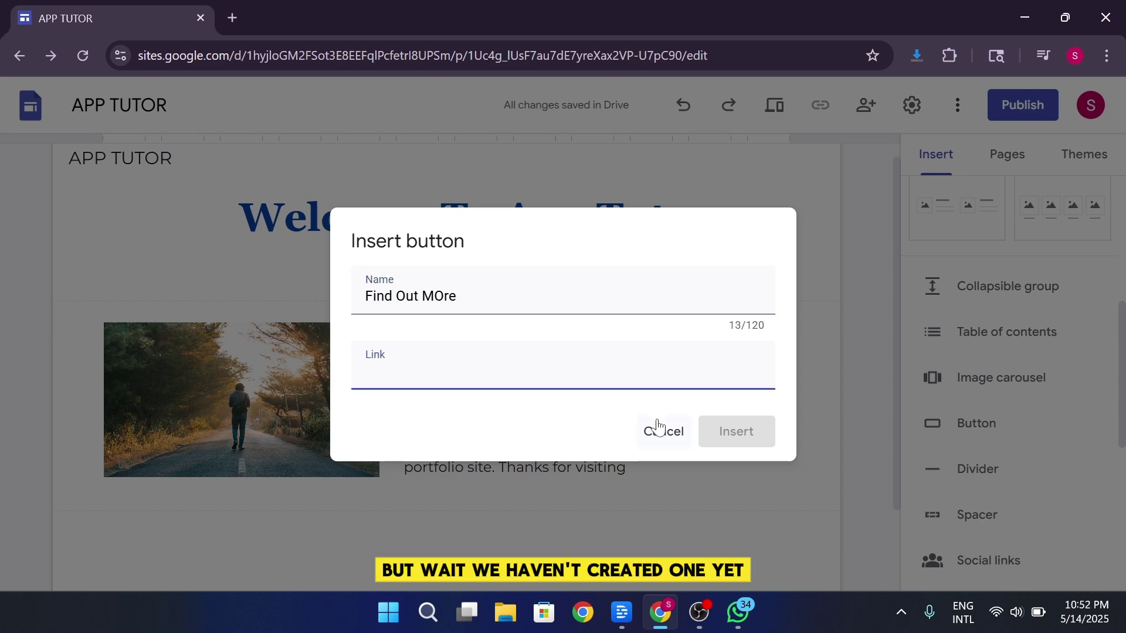
left_click(660, 430)
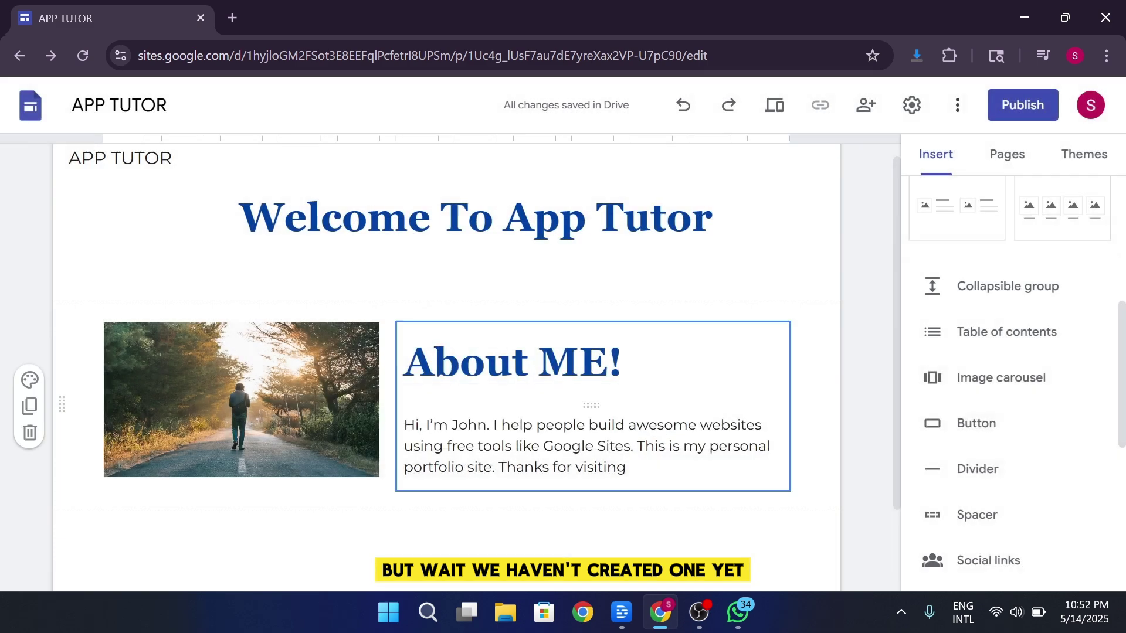
Add a new site page named About Me
left_click(1023, 182)
left_click(1013, 532)
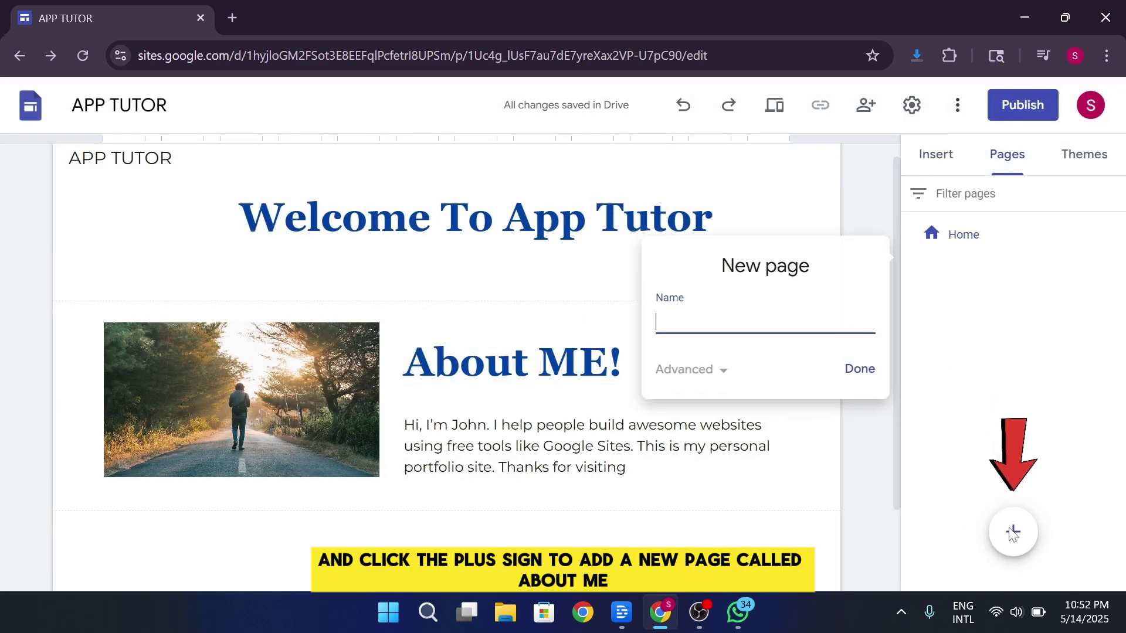
type("About Me")
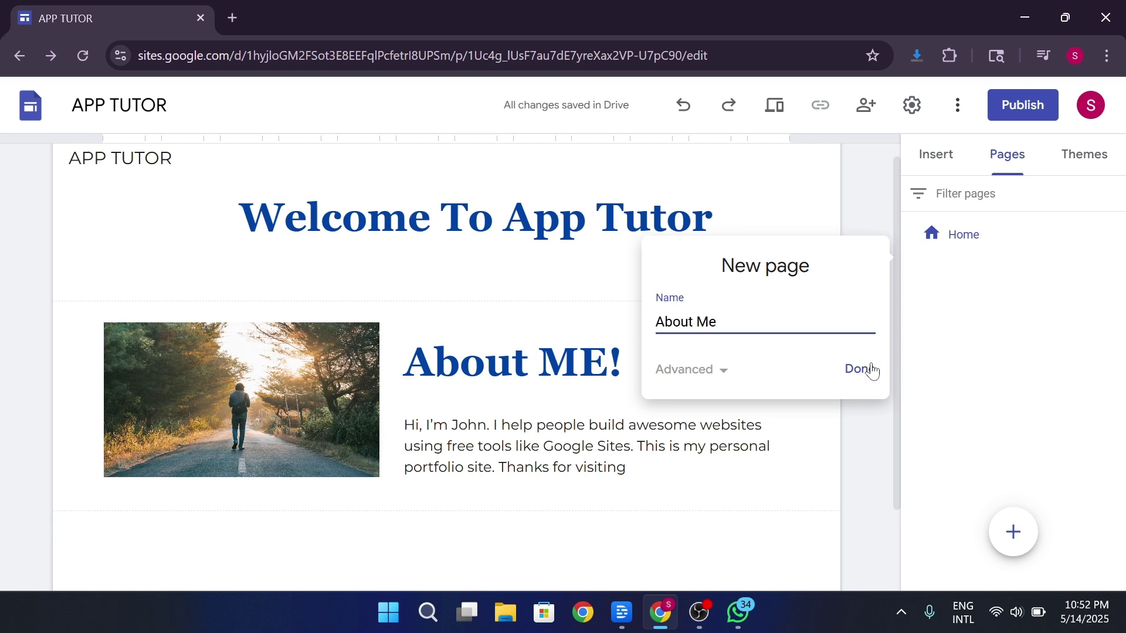
left_click(872, 370)
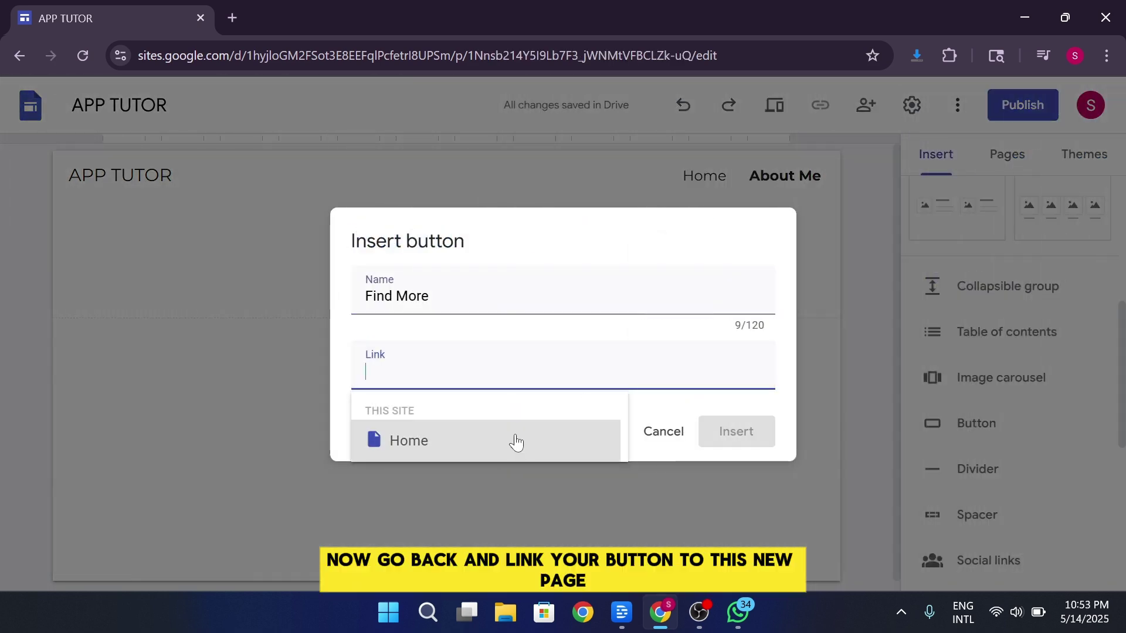
Add a Find More button linked to Home and move it to the section centre
left_click(516, 443)
left_click(727, 434)
left_click(416, 385)
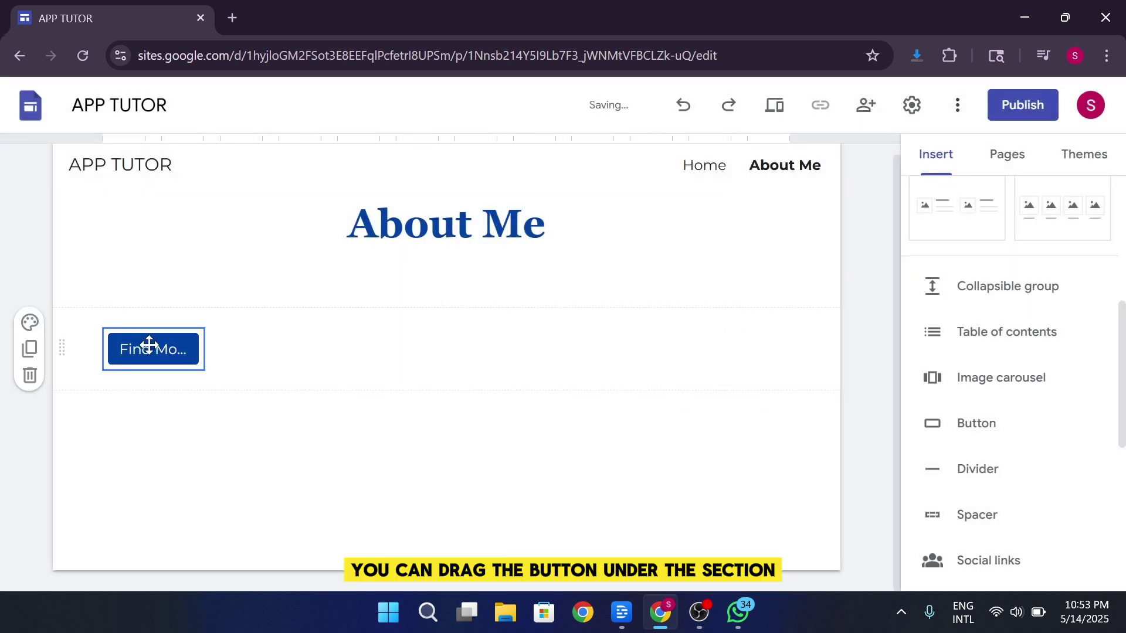
left_click_drag(149, 346, 454, 355)
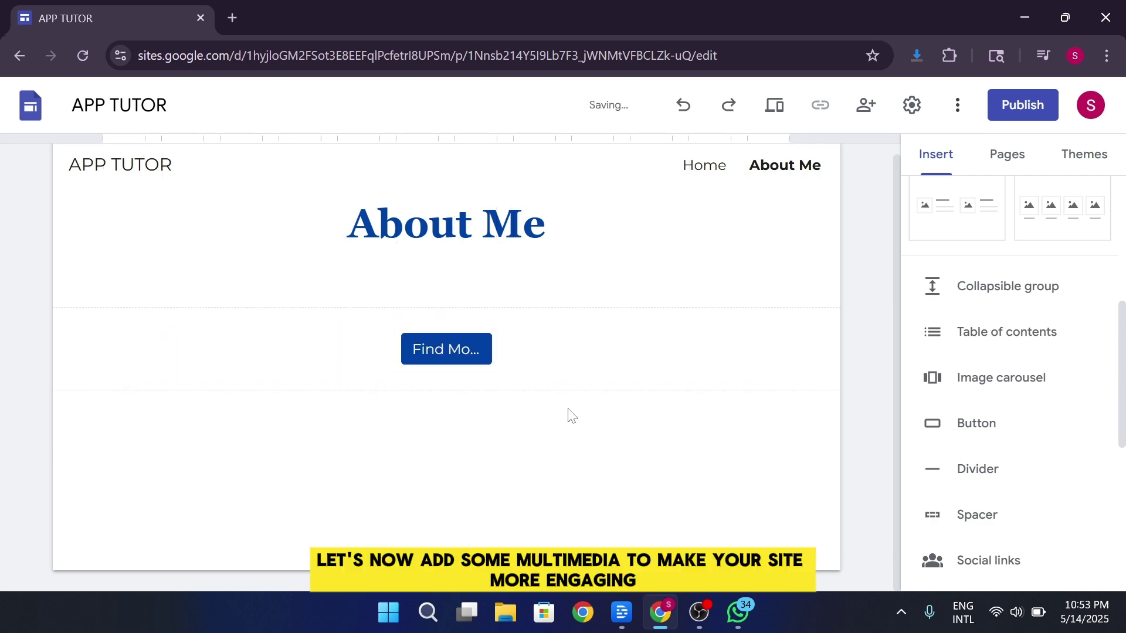
On the Home page, embed the humpback whales clip found by searching 'our planets whales'
left_click(706, 166)
scroll(978, 317, "down", 5)
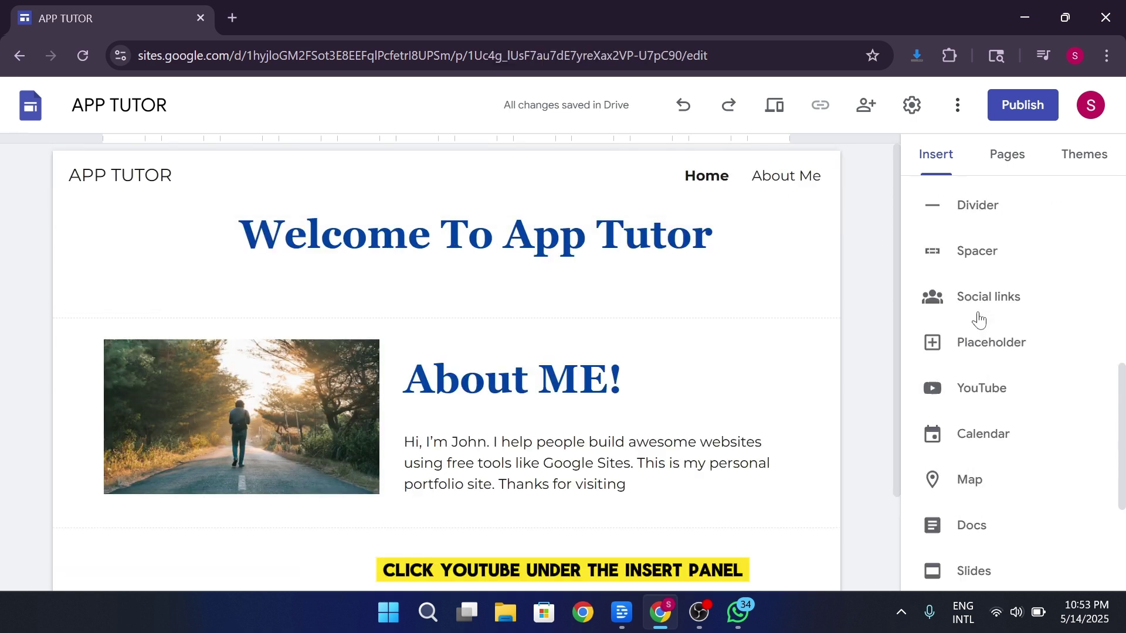
left_click(1005, 406)
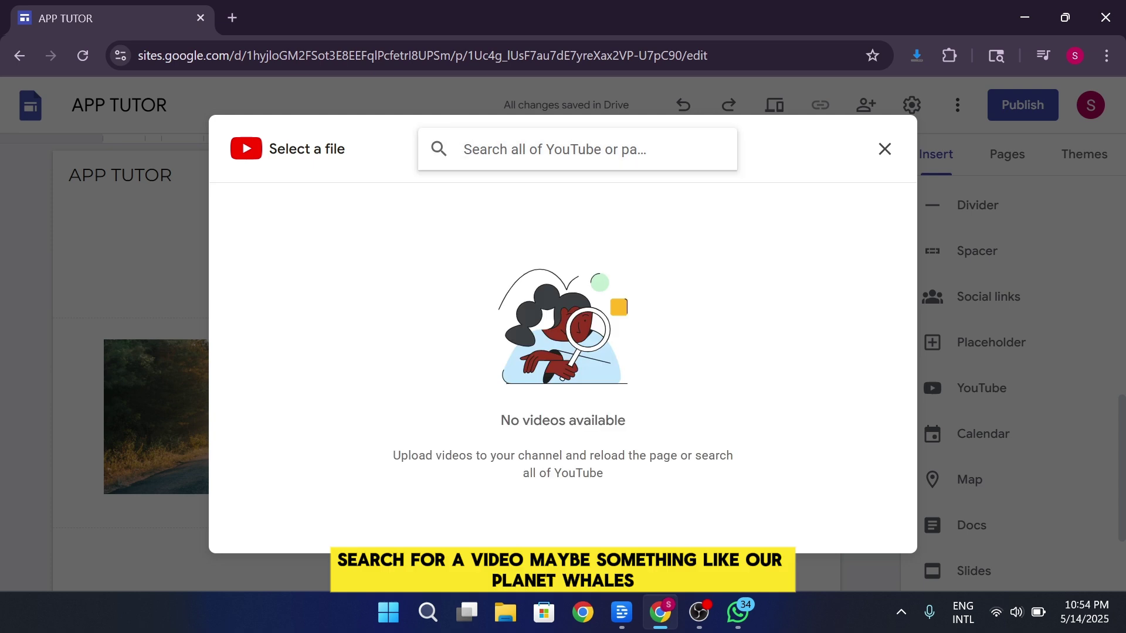
type("our planets whales")
key("Return")
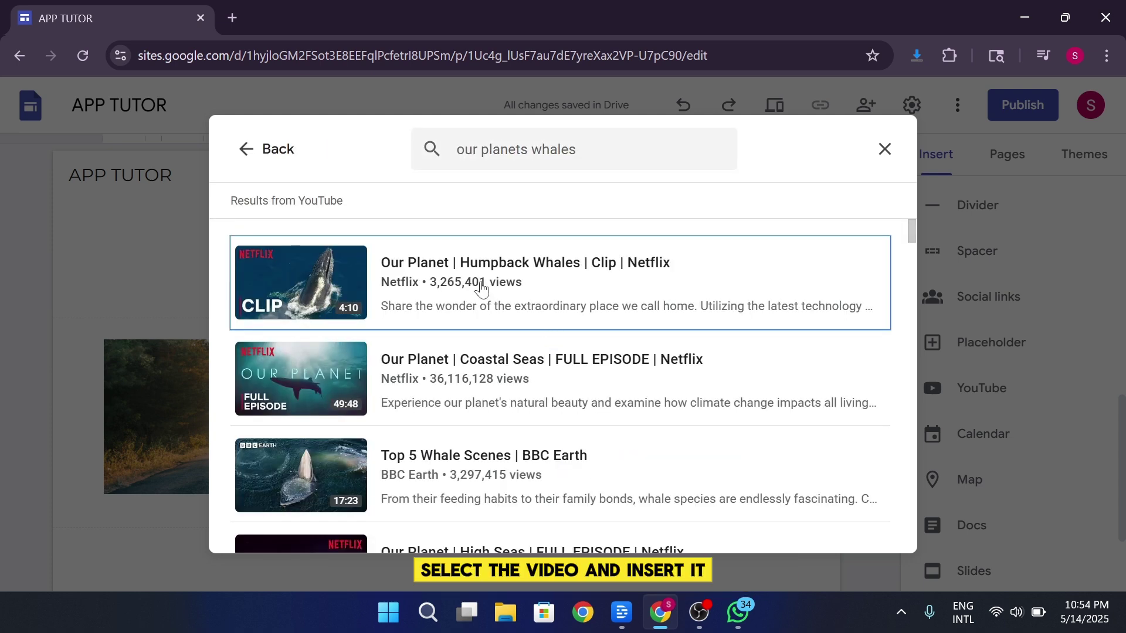
left_click(481, 288)
left_click(873, 529)
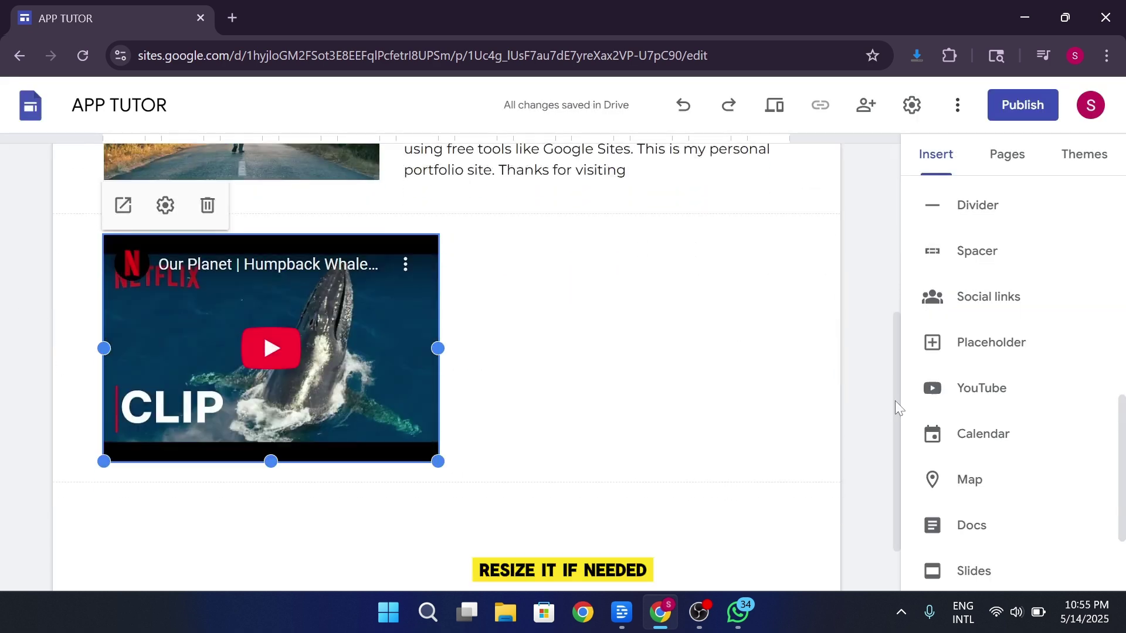
Add the 'I love learning about nature…' paragraph on the left beside the resized video
left_click_drag(437, 348, 824, 348)
left_click_drag(759, 337, 538, 353)
double_click(481, 498)
left_click(481, 498)
type("I love learning about nature and sharing these amazing discoveries with others. Let me know what you think about this video")
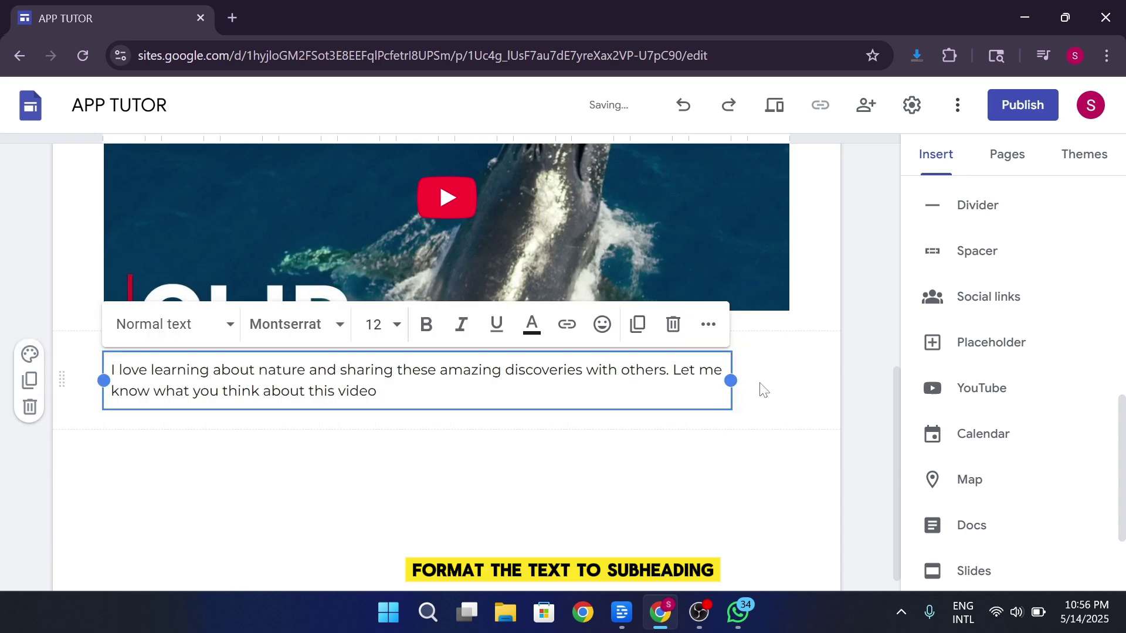
left_click(410, 264)
left_click_drag(104, 284, 540, 281)
left_click_drag(63, 470, 100, 281)
left_click(382, 367)
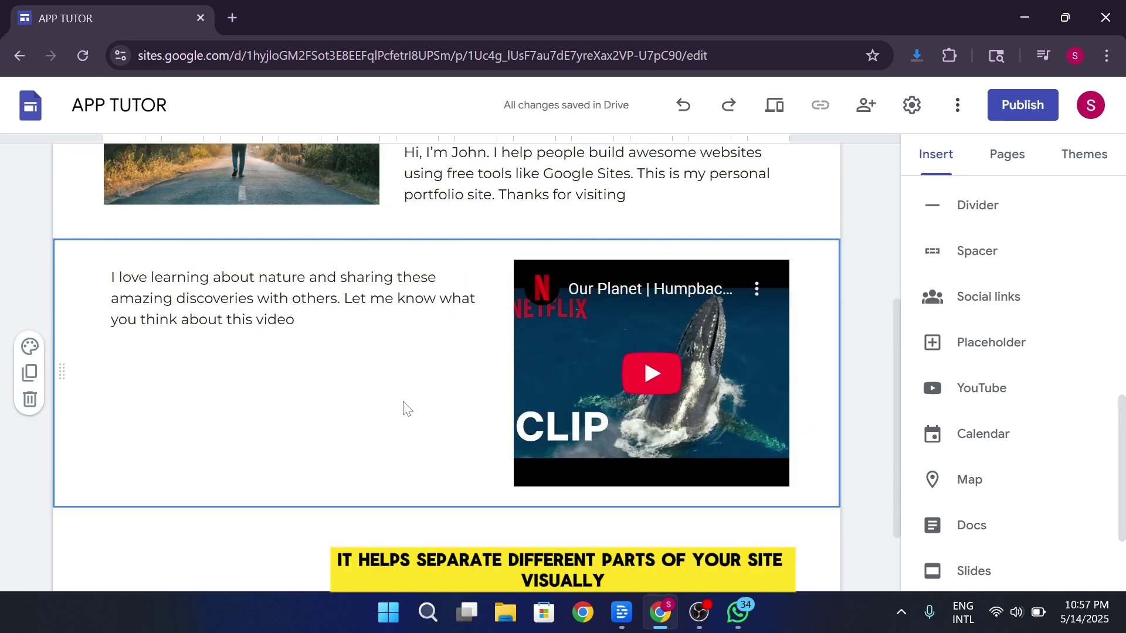
Open the Google Drive file picker from the Insert panel, then close it
scroll(1031, 428, "up", 2)
scroll(1032, 430, "down", 3)
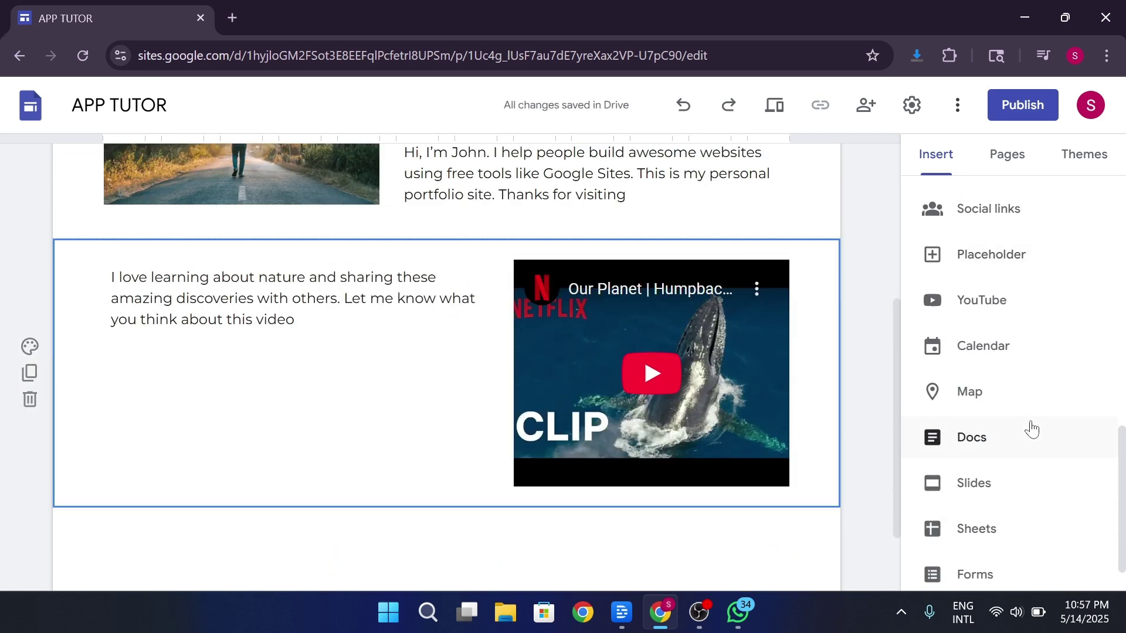
scroll(1032, 430, "down", 1)
scroll(1032, 429, "up", 5)
scroll(1032, 430, "up", 2)
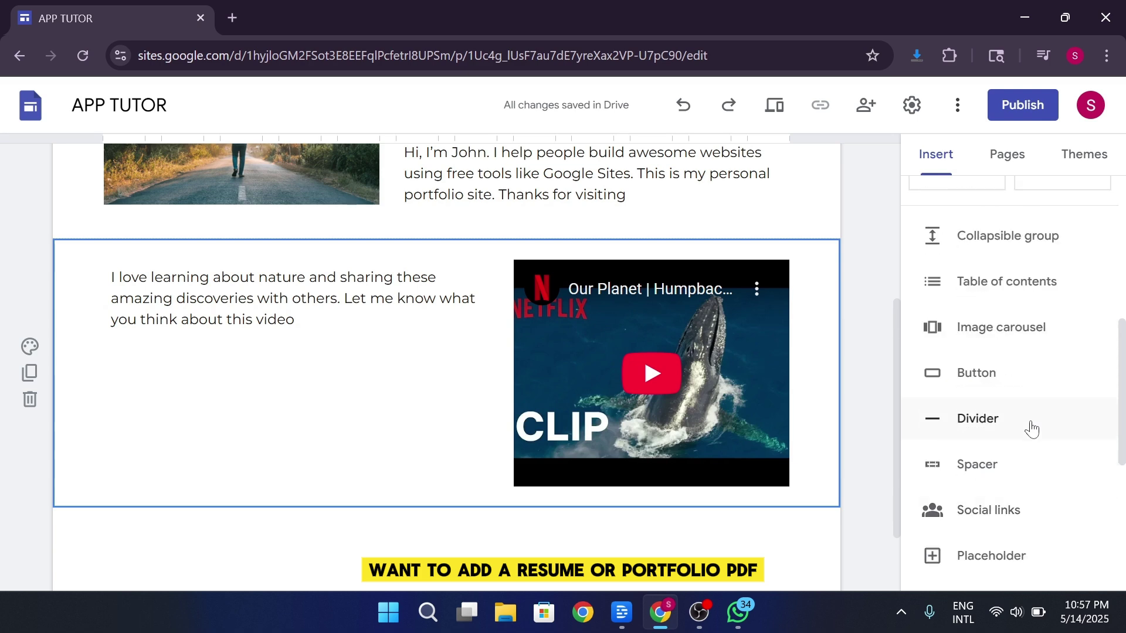
scroll(1032, 430, "up", 5)
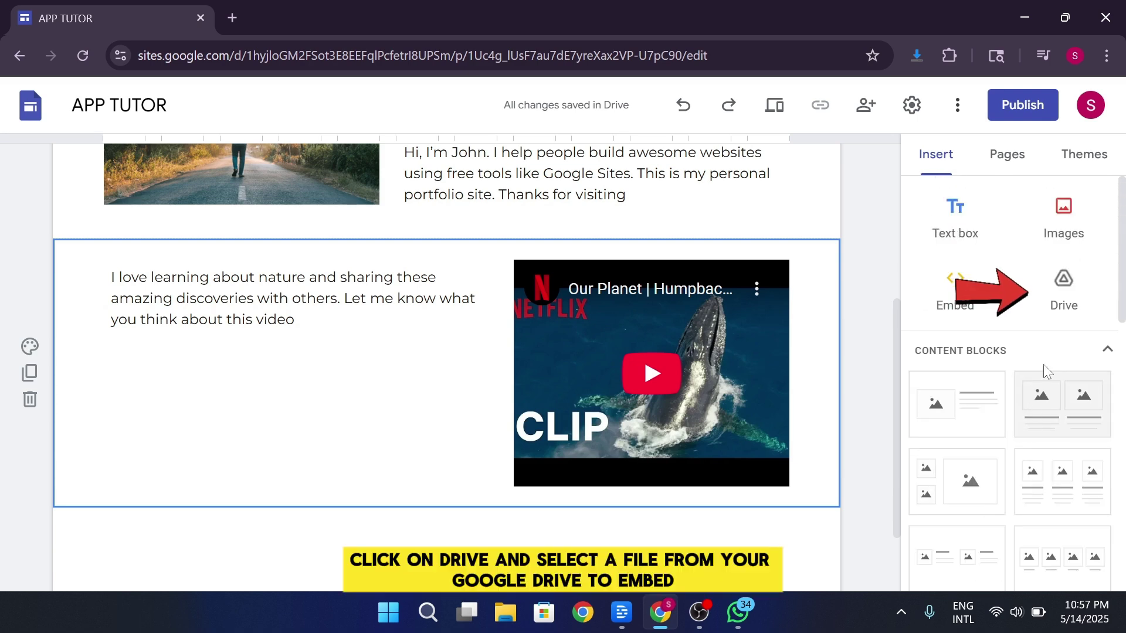
left_click(1077, 305)
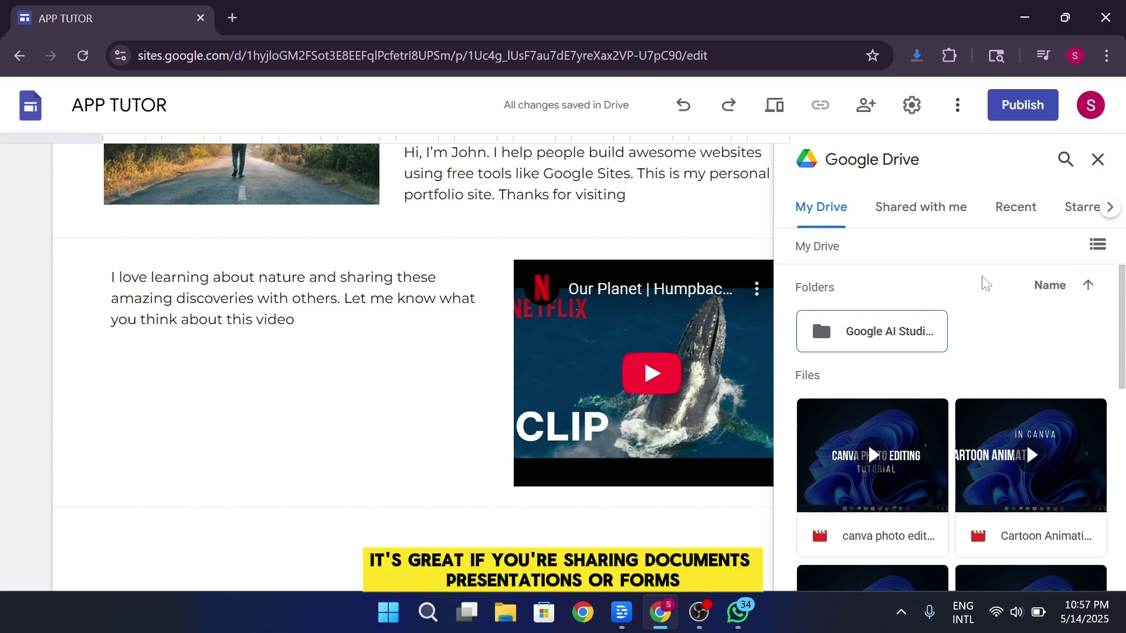
left_click(1099, 157)
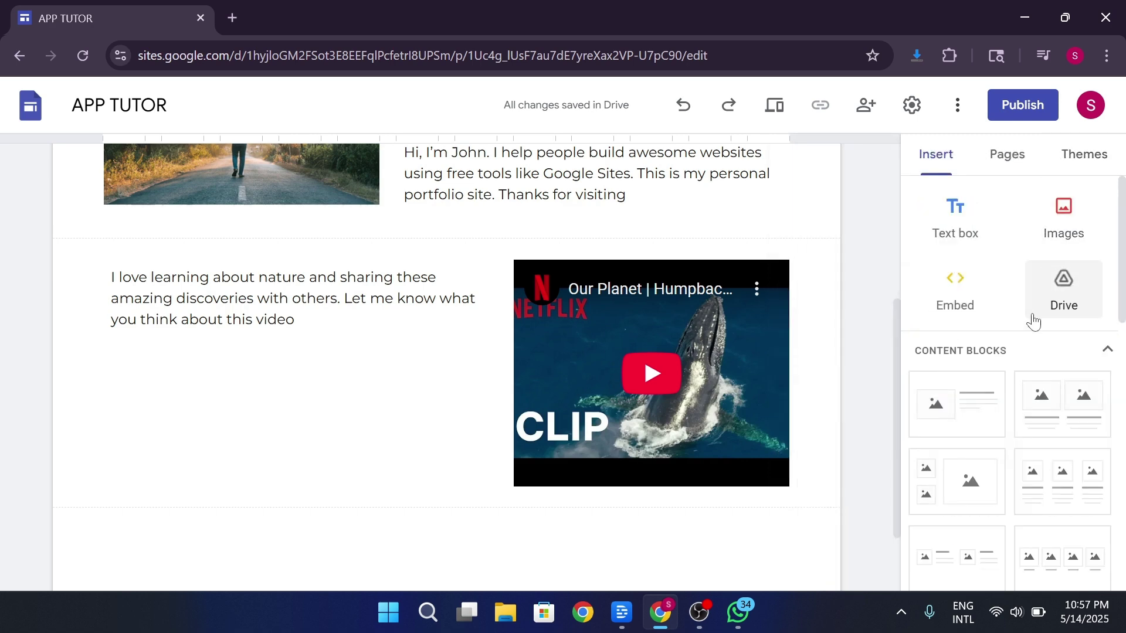
Open the Insert panel's Forms list to embed a Google Form
scroll(988, 521, "down", 8)
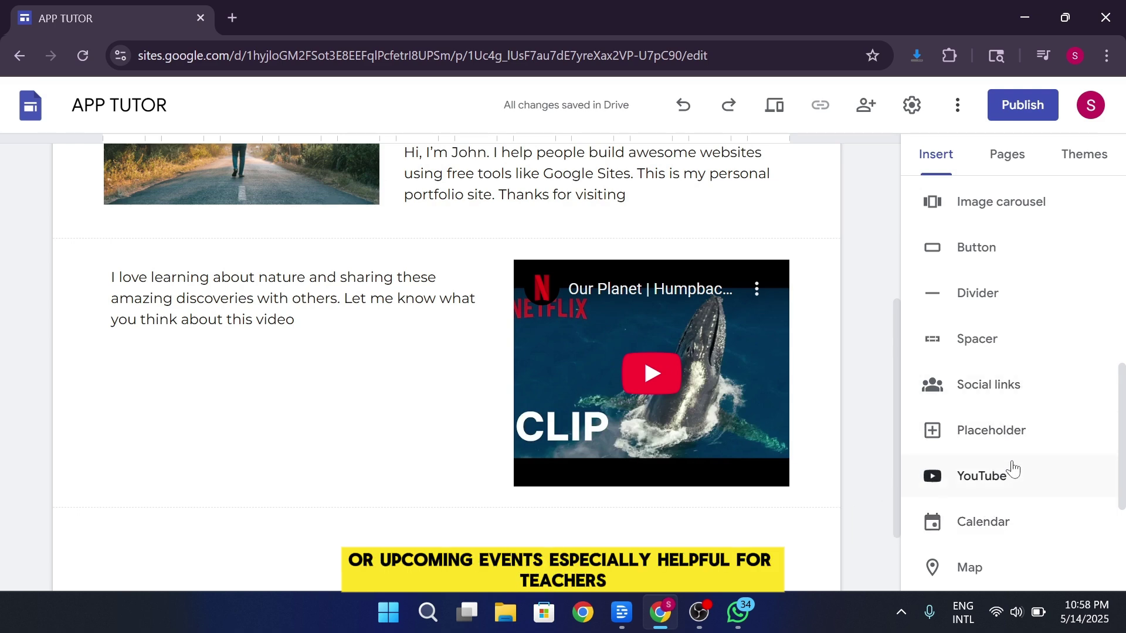
scroll(989, 536, "down", 2)
scroll(990, 535, "down", 2)
scroll(988, 534, "down", 1)
left_click(983, 534)
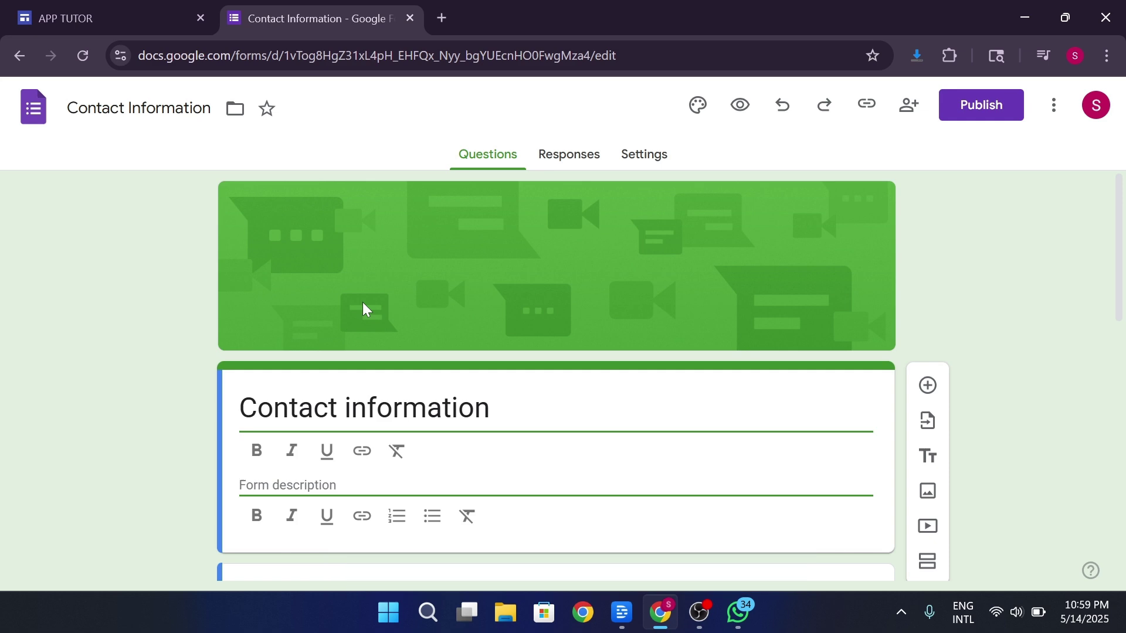
Publish the Contact Information form, copy its responder link, and return to the APP TUTOR tab
left_click(990, 113)
left_click(733, 237)
left_click(729, 535)
left_click(713, 378)
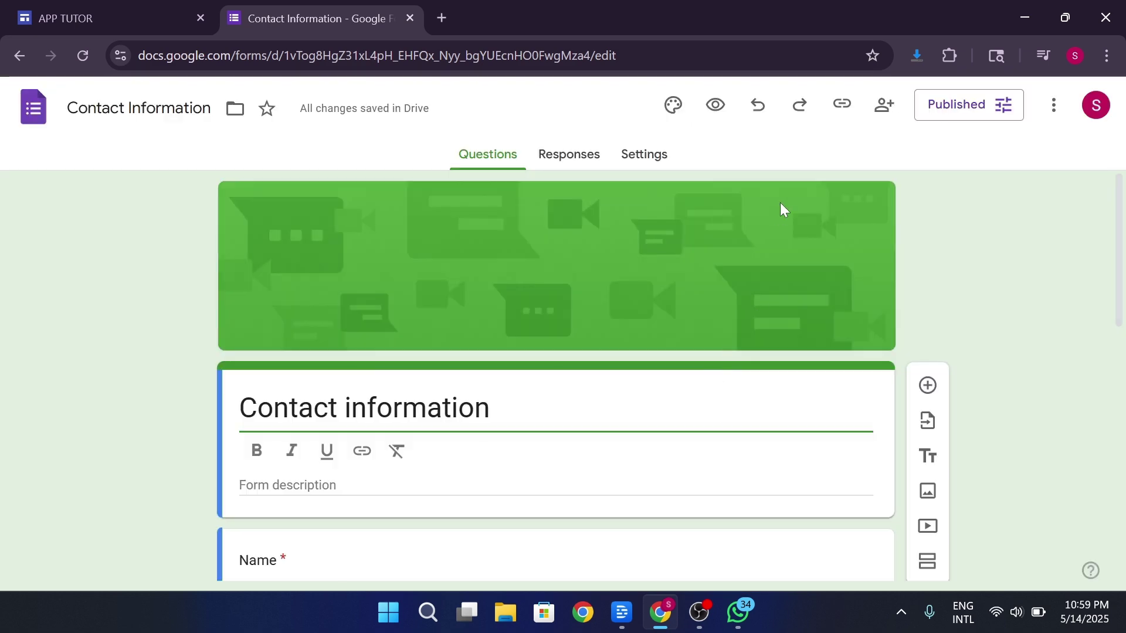
left_click(840, 114)
left_click(80, 20)
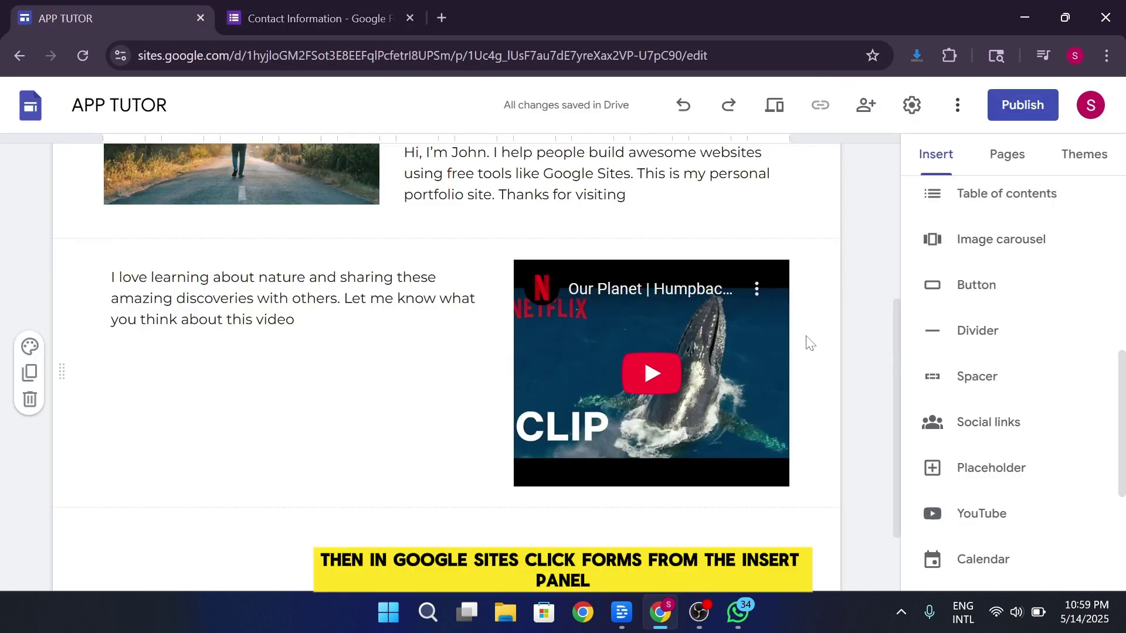
Insert the Contact Information Google Form below the whale video section
scroll(997, 411, "down", 5)
left_click(990, 537)
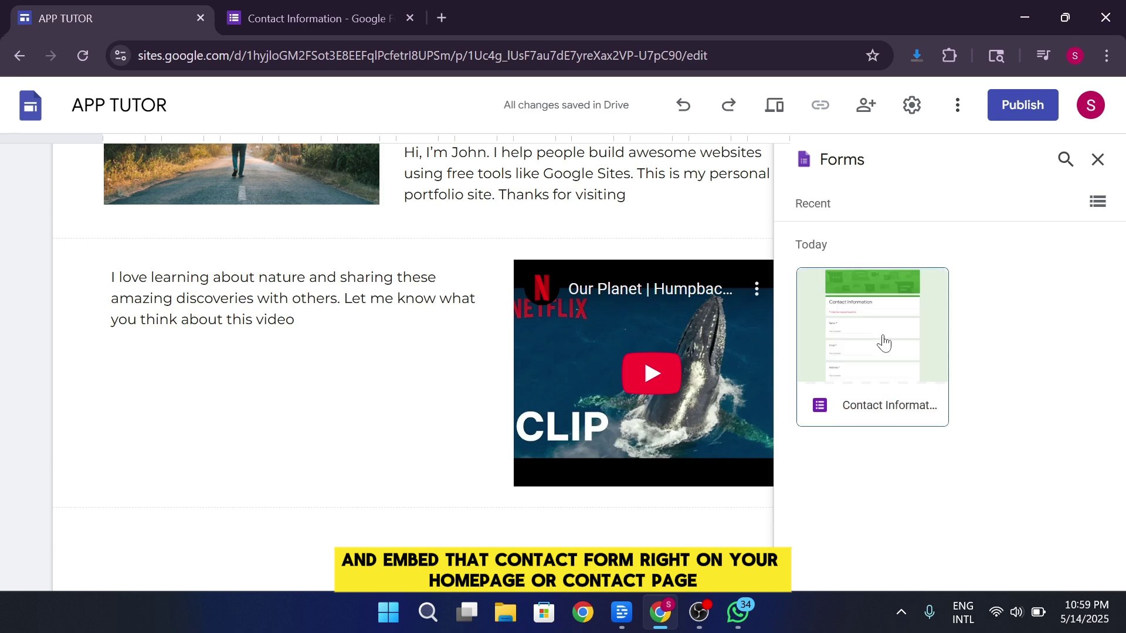
double_click(884, 343)
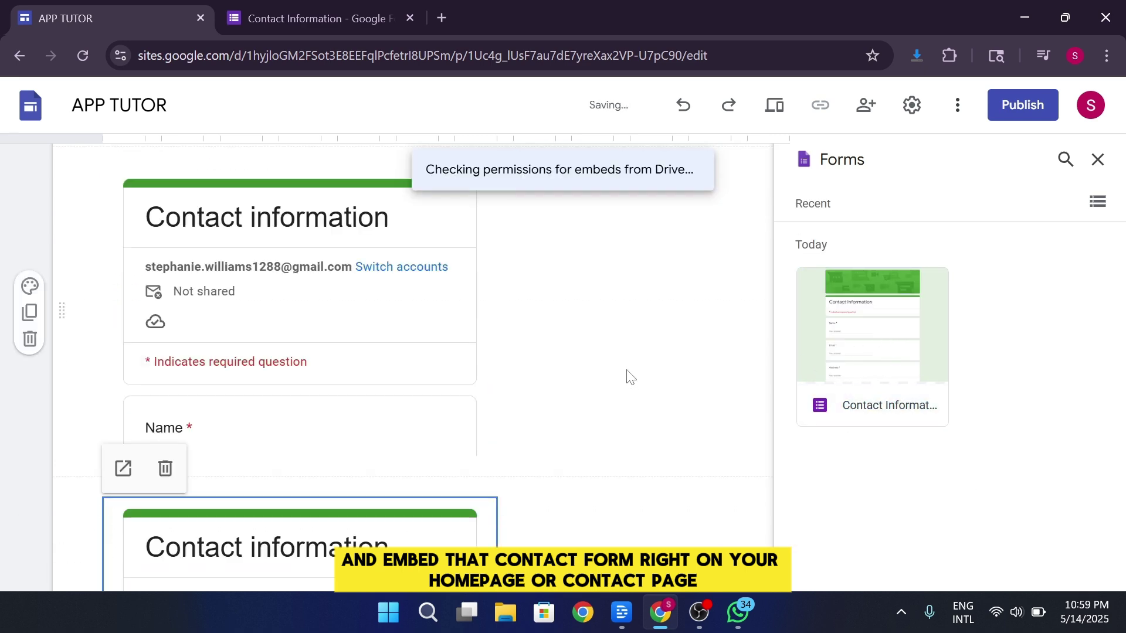
Shorten the embedded Contact Information form, then widen it and centre it on the page
left_click_drag(315, 468, 555, 351)
scroll(294, 397, "up", 2)
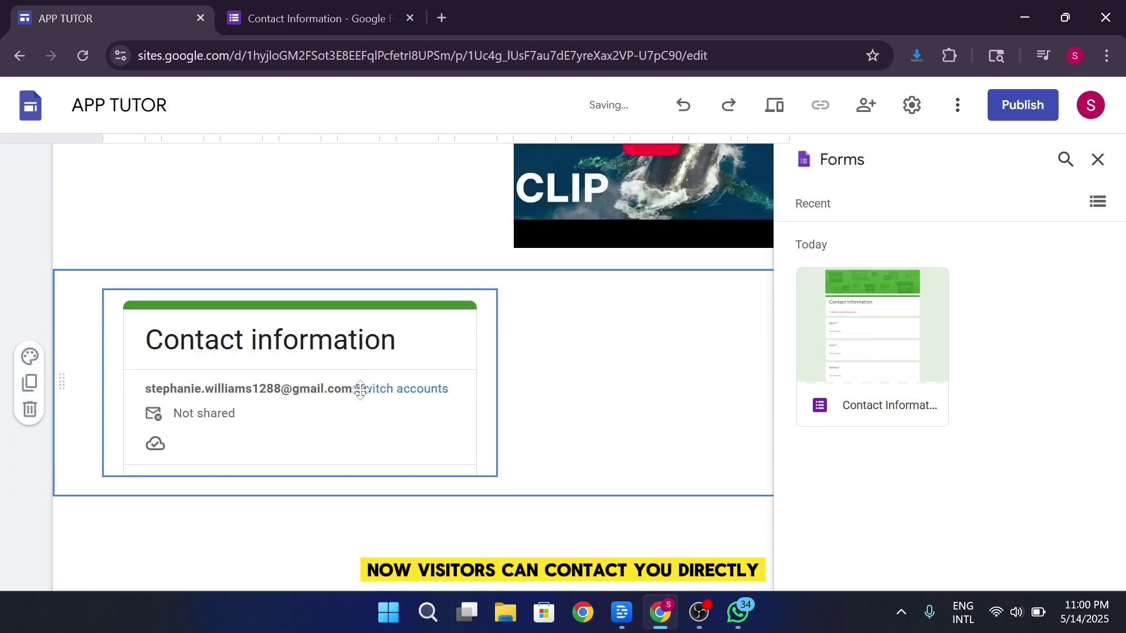
left_click_drag(294, 397, 247, 372)
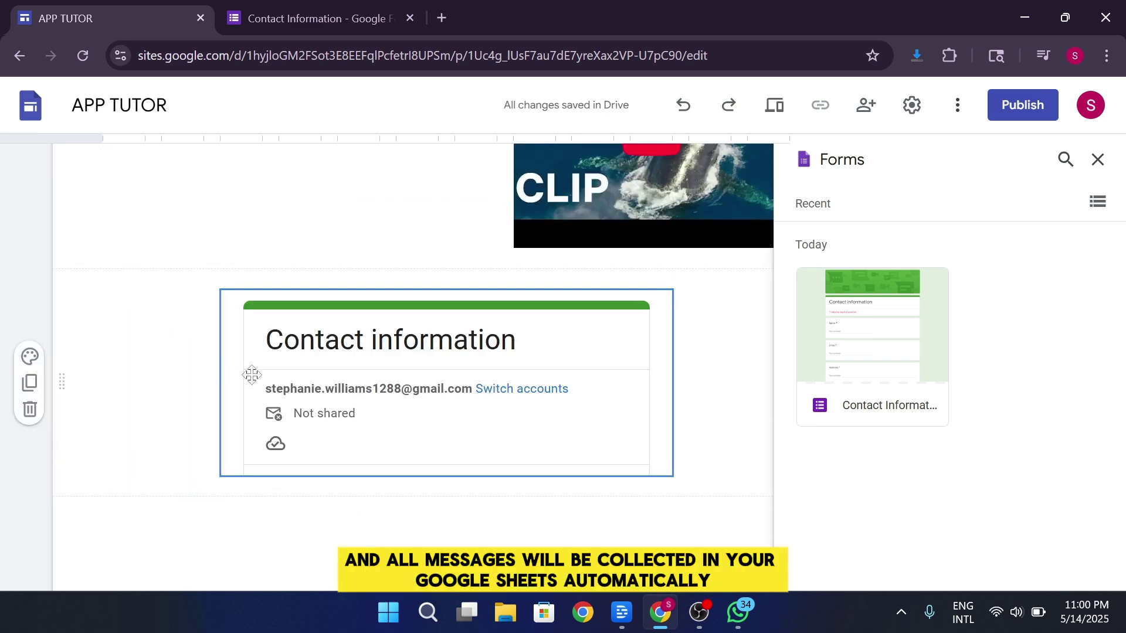
left_click(749, 410)
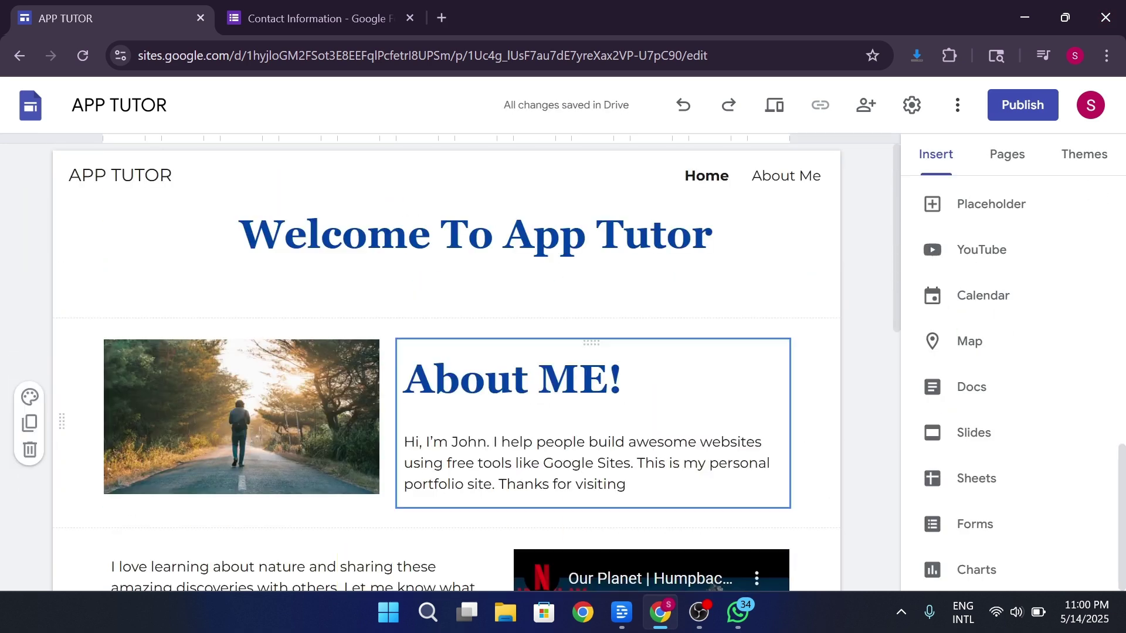
scroll(749, 410, "down", 2)
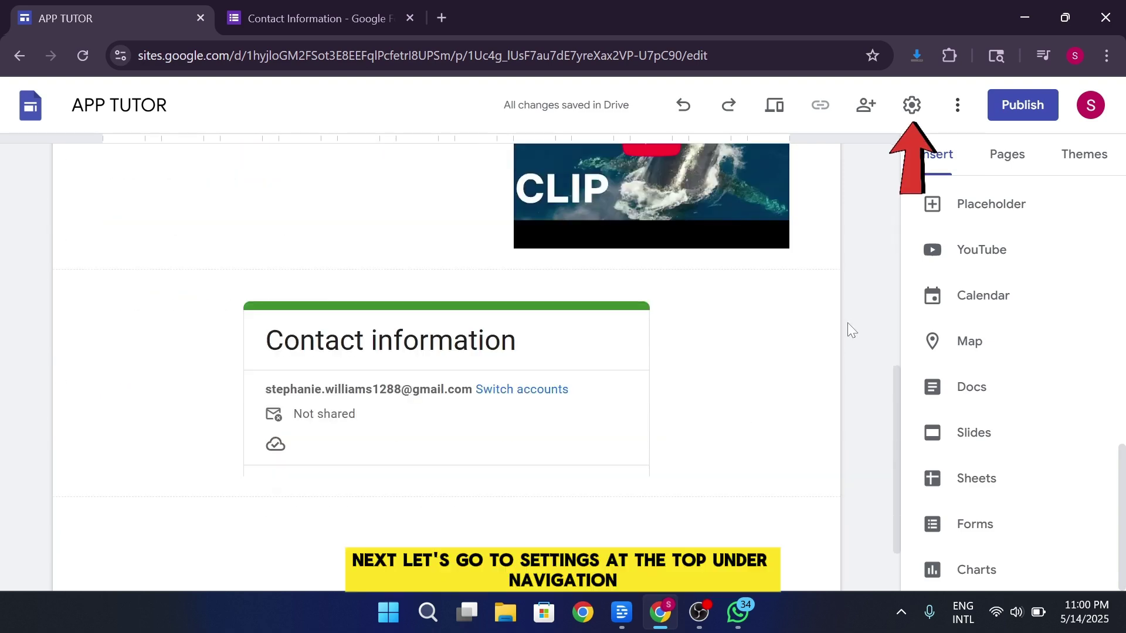
left_click(914, 112)
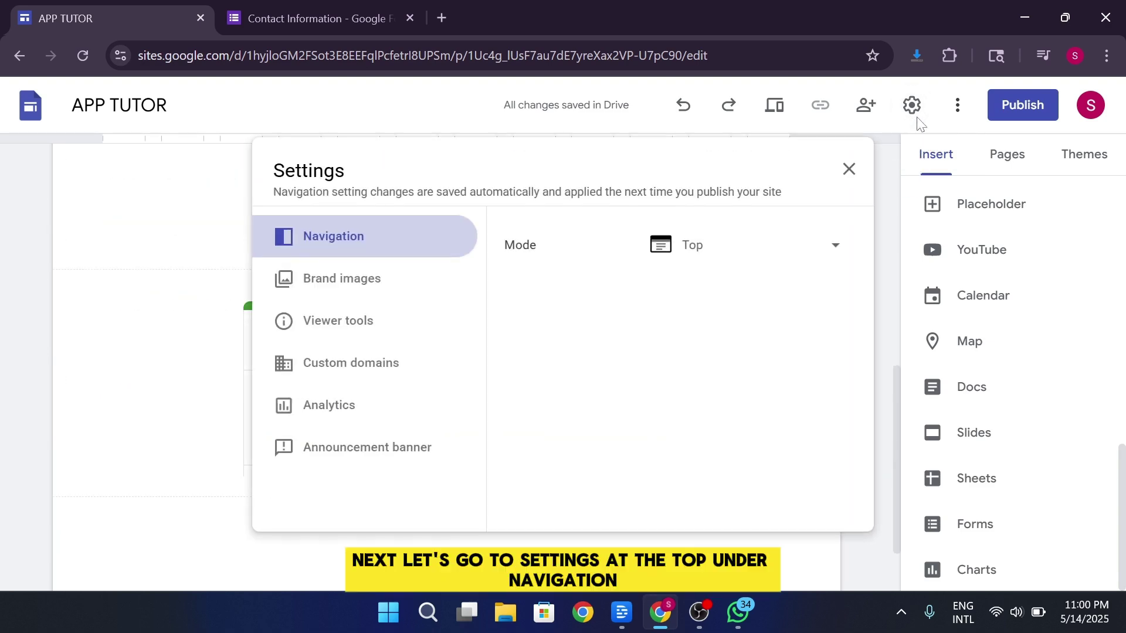
left_click(727, 245)
left_click(724, 295)
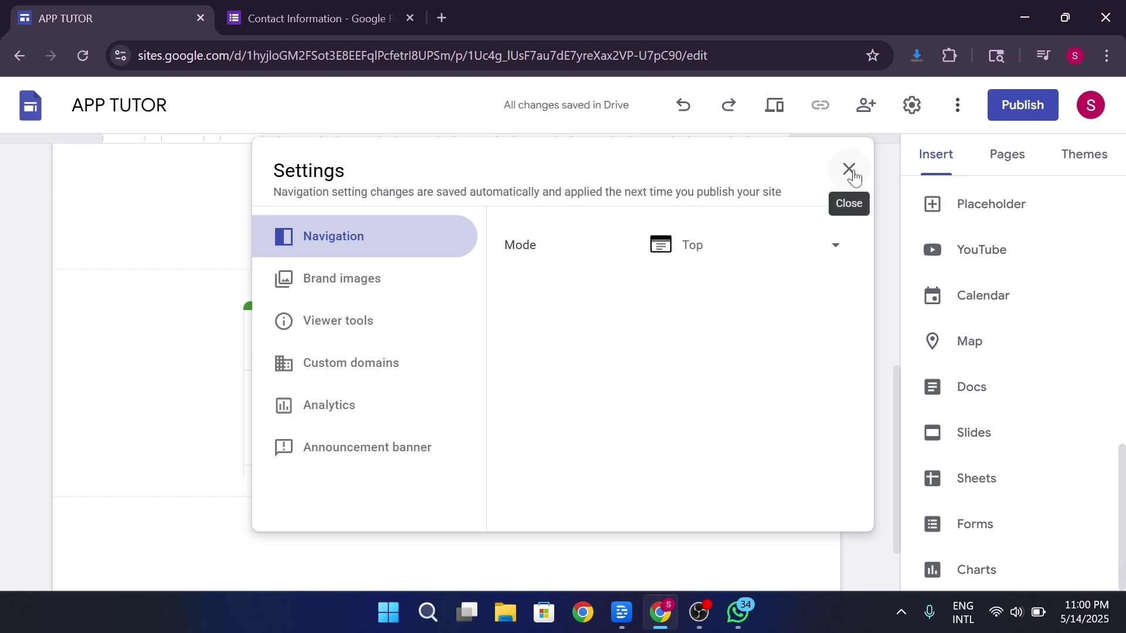
left_click(848, 169)
Add a footer with the pasted line "© 2025 App Tutor | All rights reserved." in Heading style
scroll(590, 307, "down", 2)
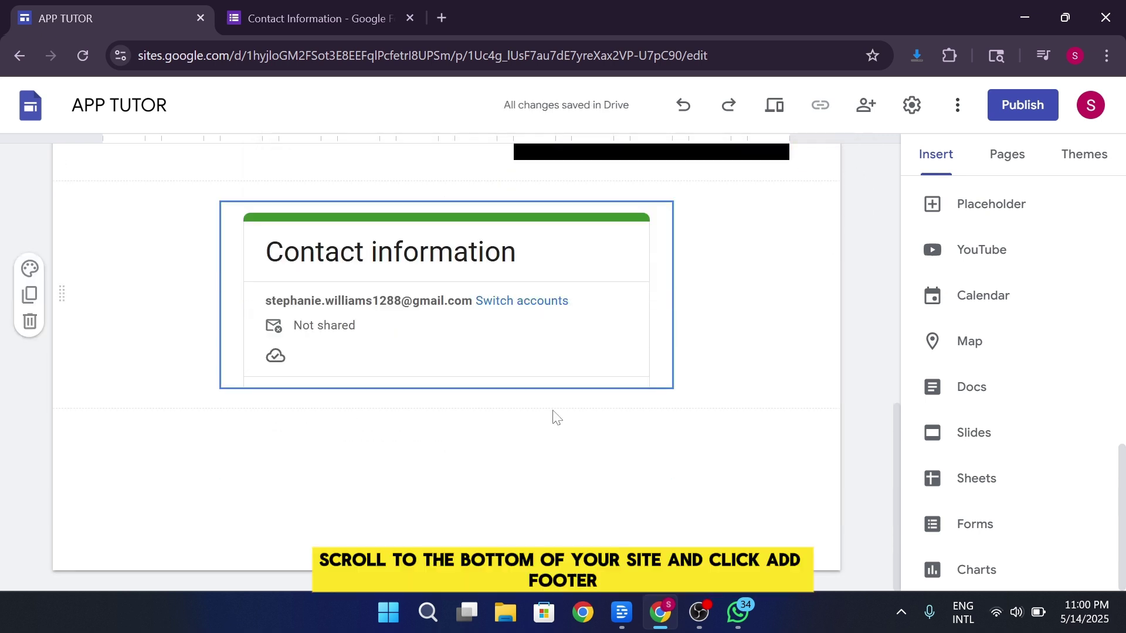
left_click(457, 566)
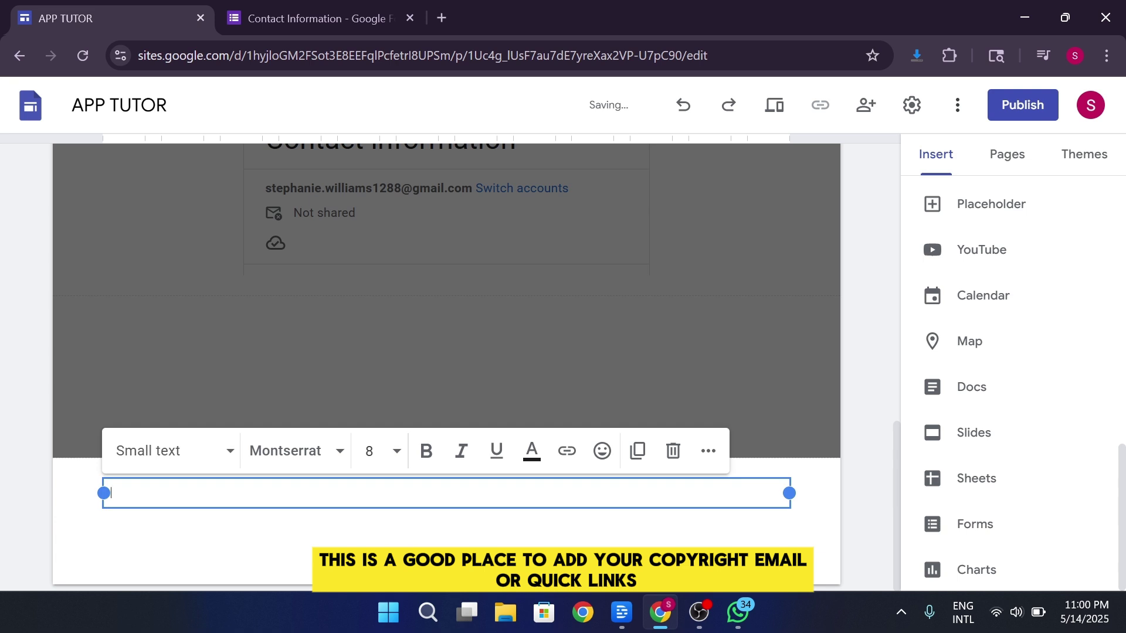
type("© 2025 App Tutor | All rights reserved.")
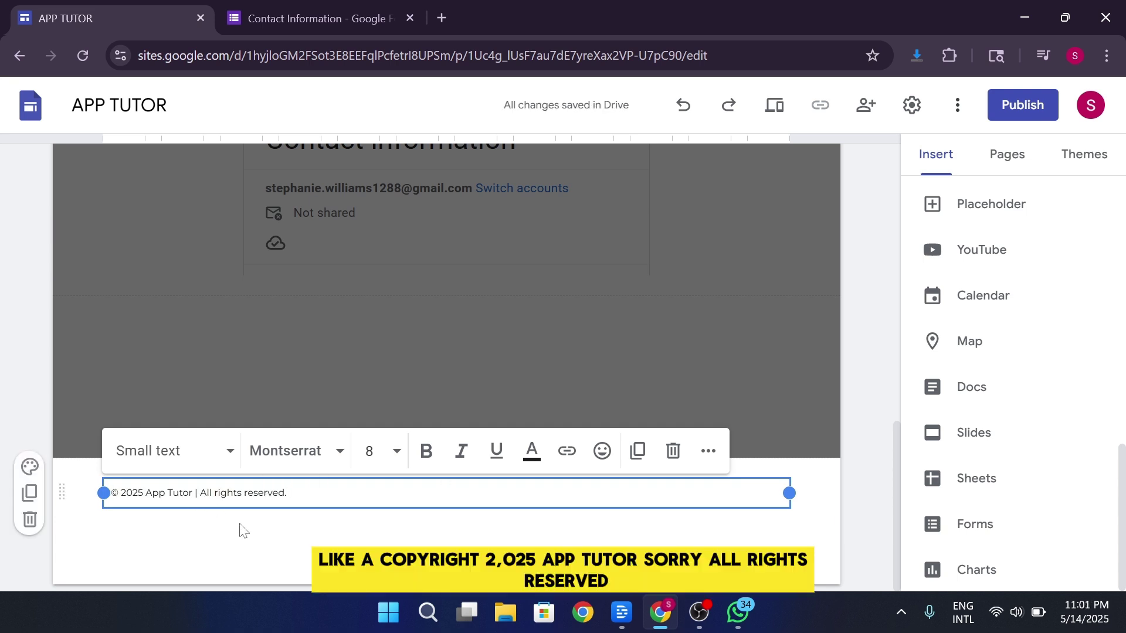
left_click(338, 458)
left_click(229, 451)
left_click(171, 477)
left_click(334, 539)
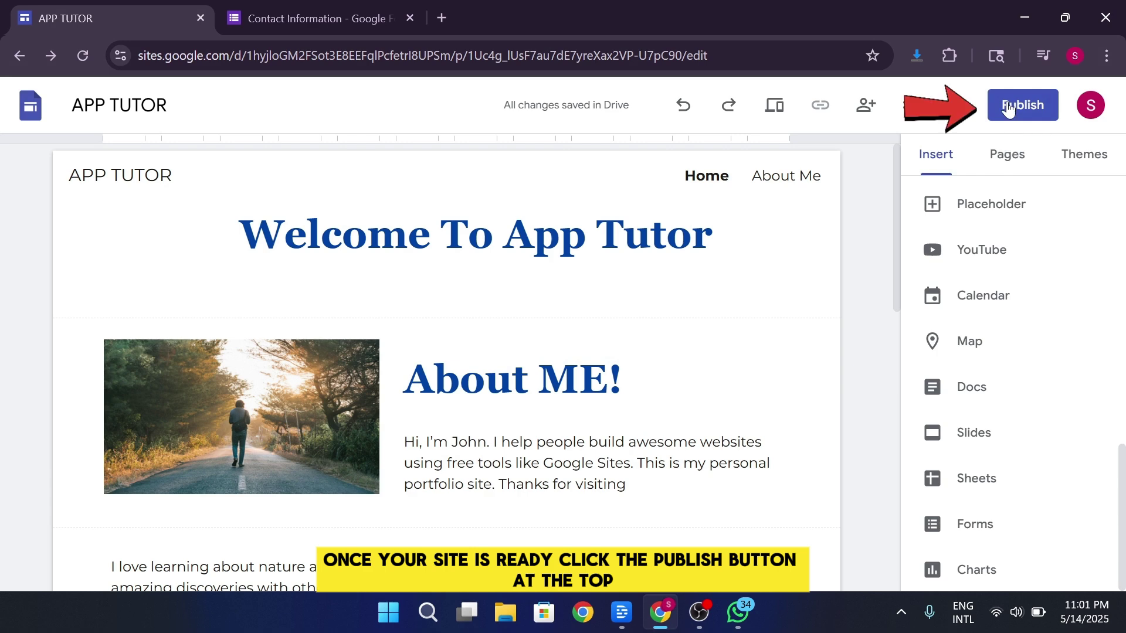
Publish the APP TUTOR site at the apptutor web address
left_click(1008, 106)
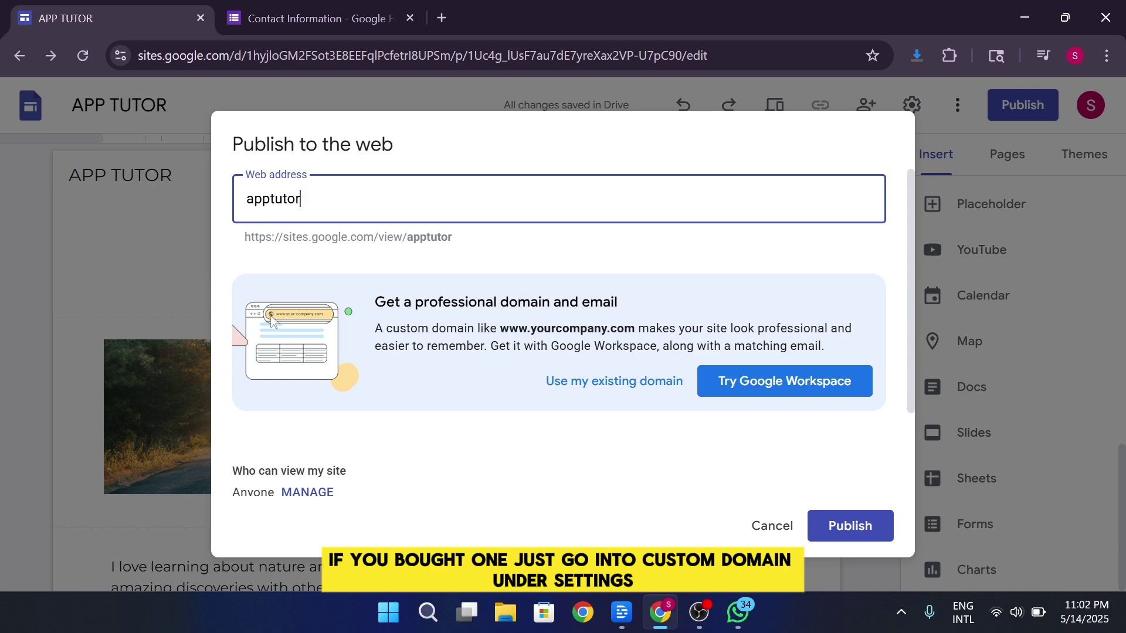
left_click(845, 526)
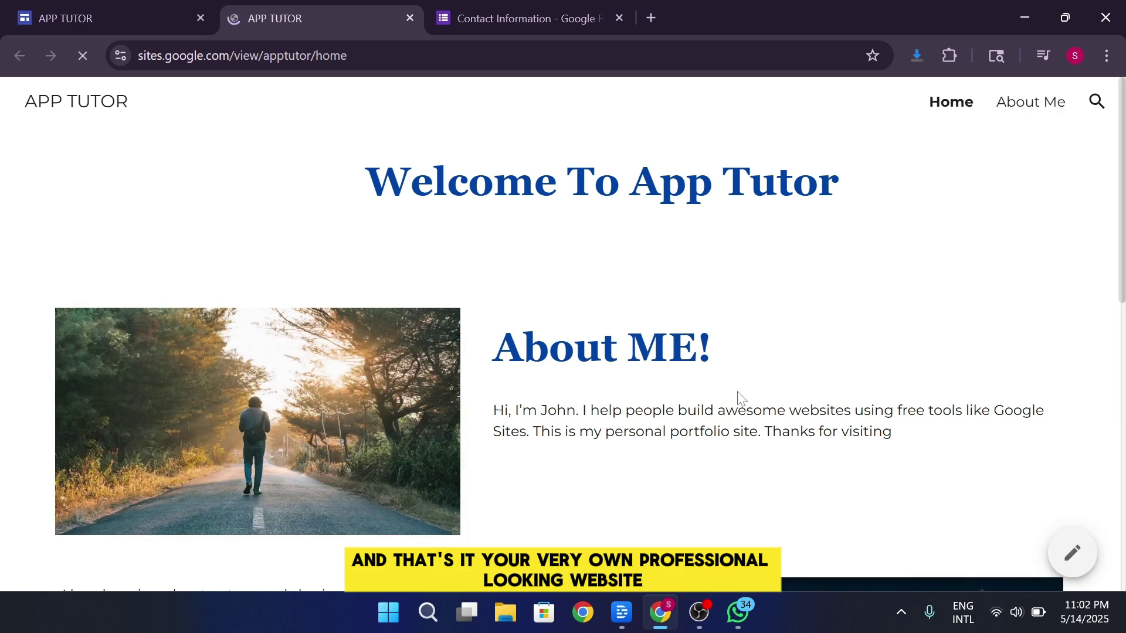
scroll(810, 291, "down", 5)
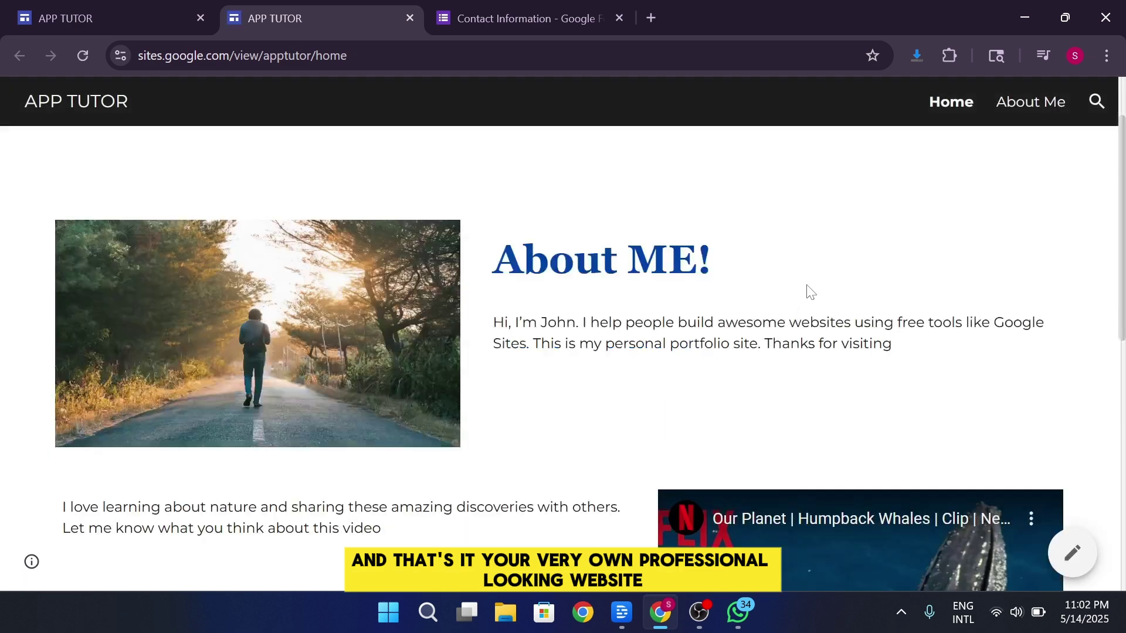
scroll(809, 292, "down", 3)
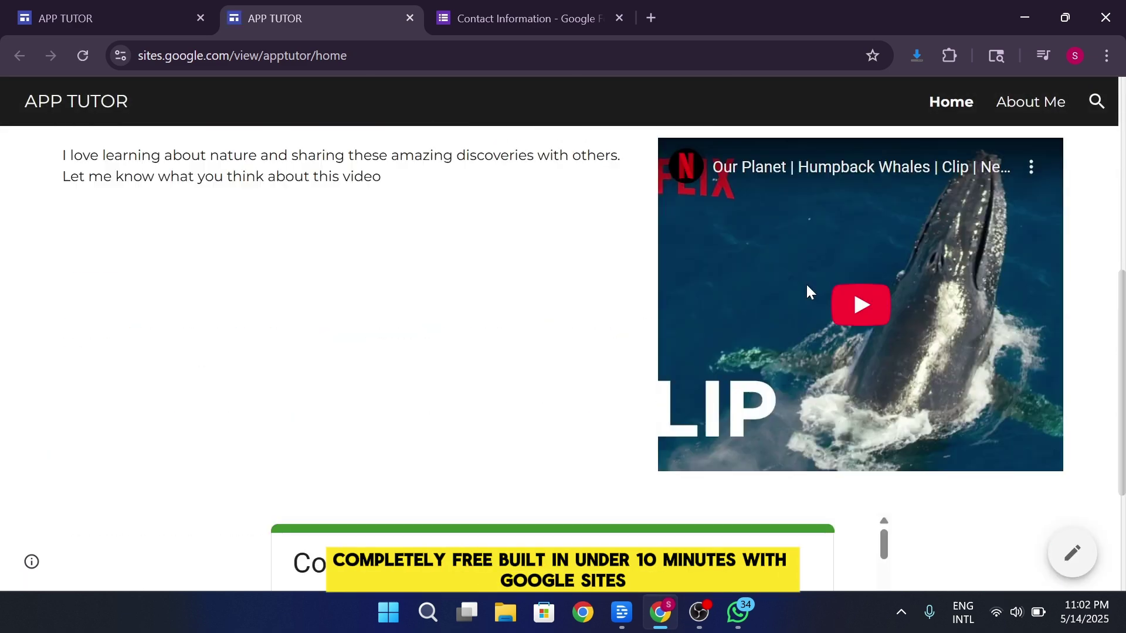
scroll(810, 292, "down", 4)
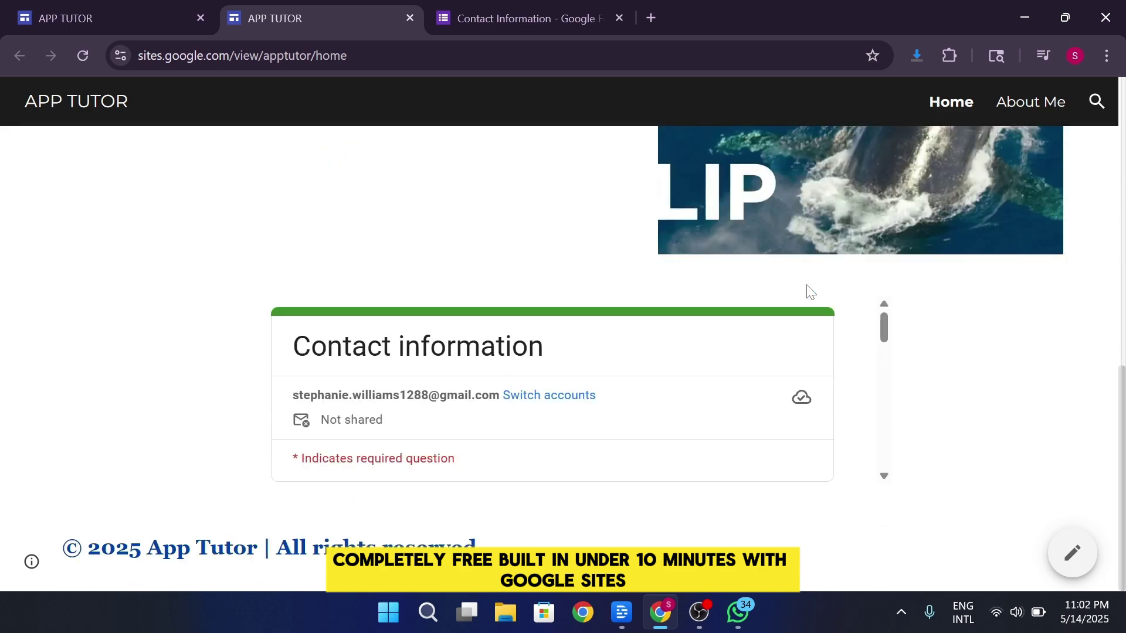
scroll(810, 291, "up", 15)
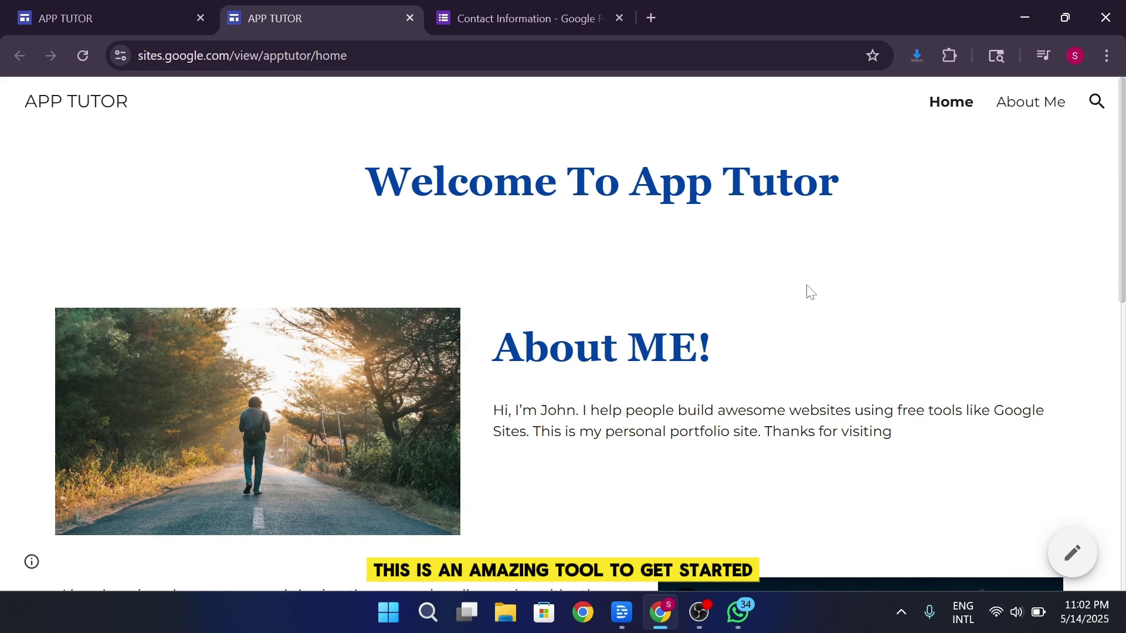
scroll(862, 229, "down", 6)
scroll(862, 229, "up", 6)
Minimize the Chrome window to reveal the Windows desktop
left_click(1034, 27)
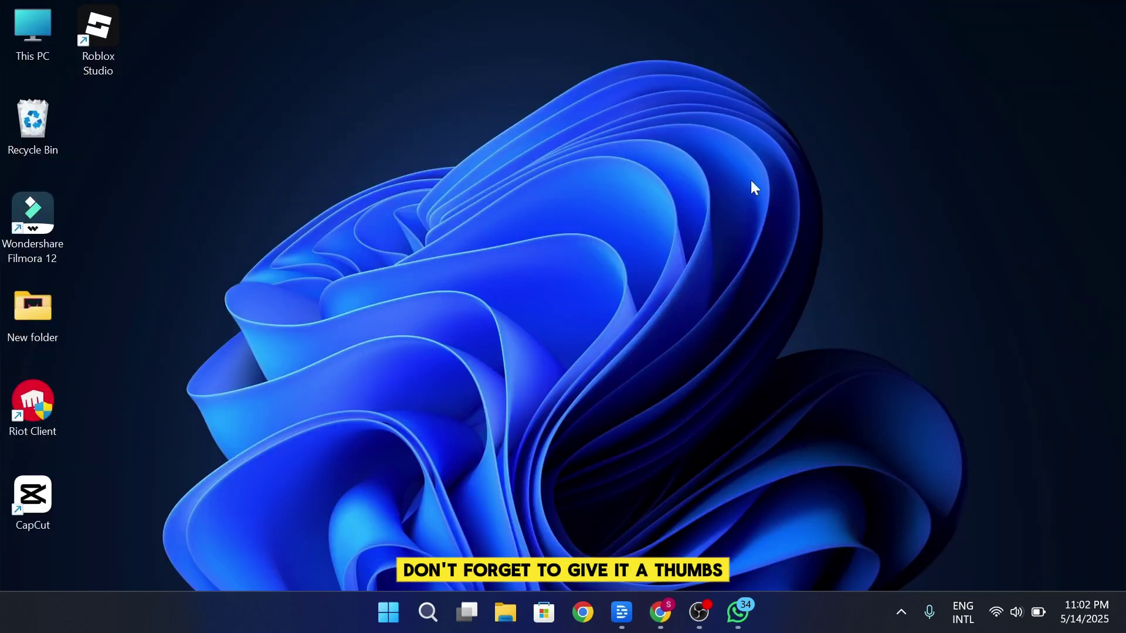